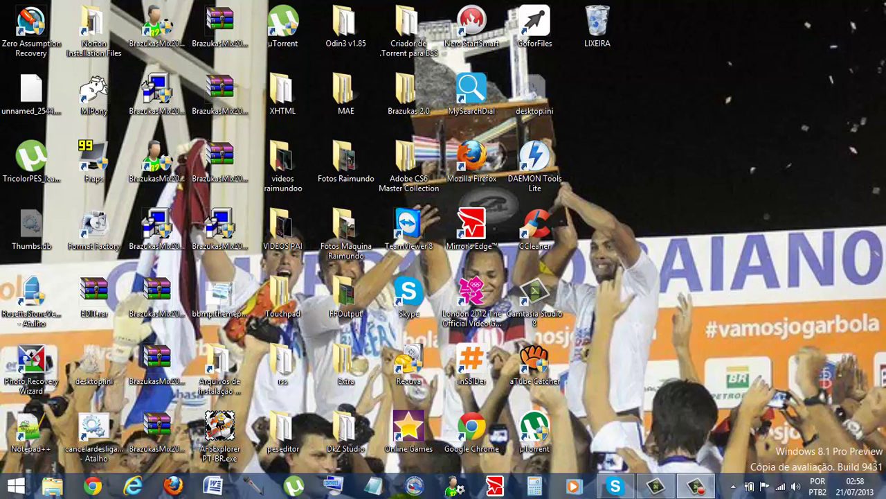
Look through the Start screen's tile groups and background, and return to the desktop
left_click(14, 485)
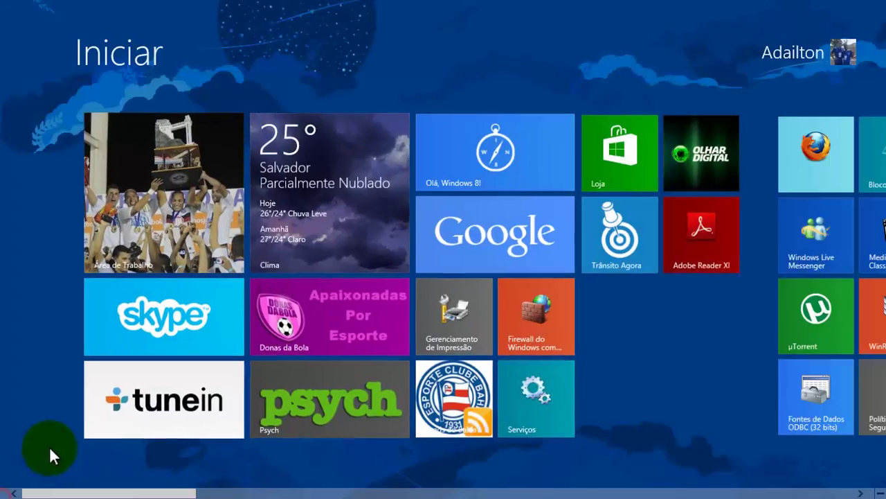
scroll(539, 93, "down", 15)
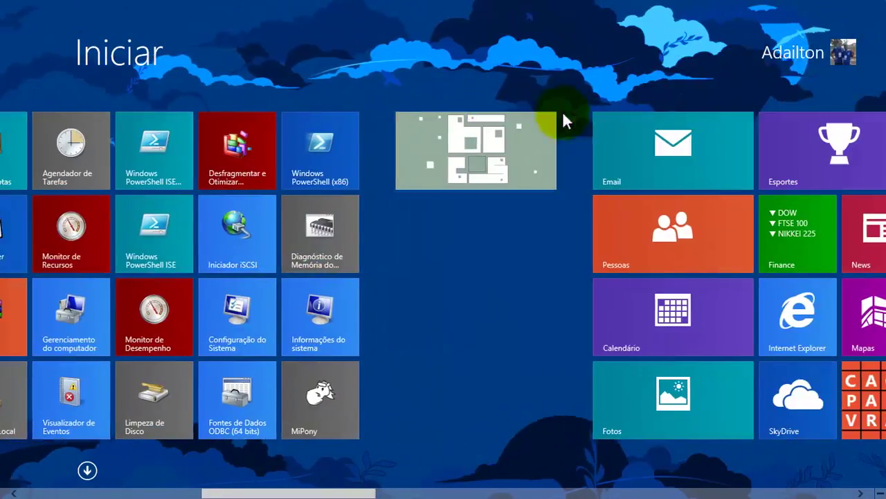
scroll(565, 141, "up", 15)
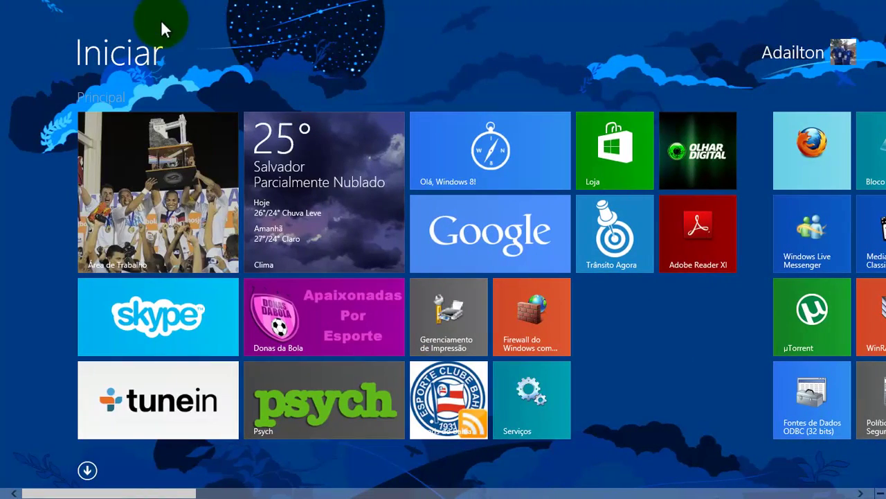
scroll(423, 61, "down", 8)
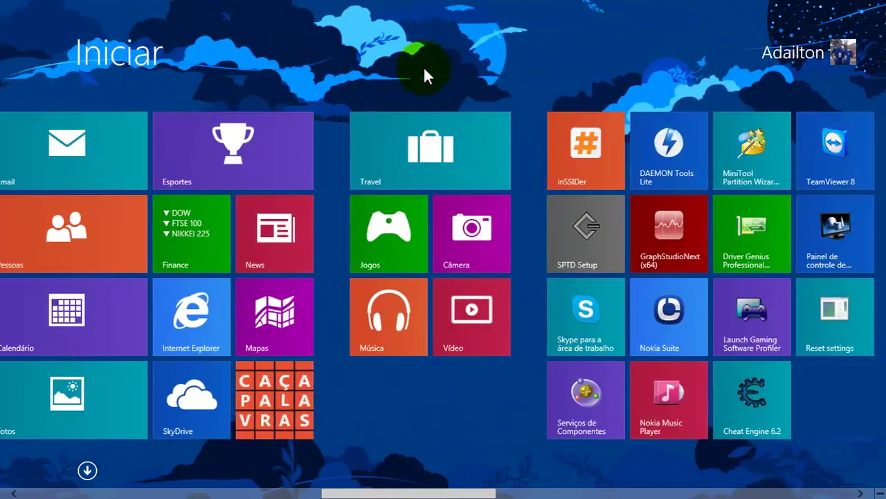
scroll(423, 66, "down", 8)
scroll(423, 66, "up", 4)
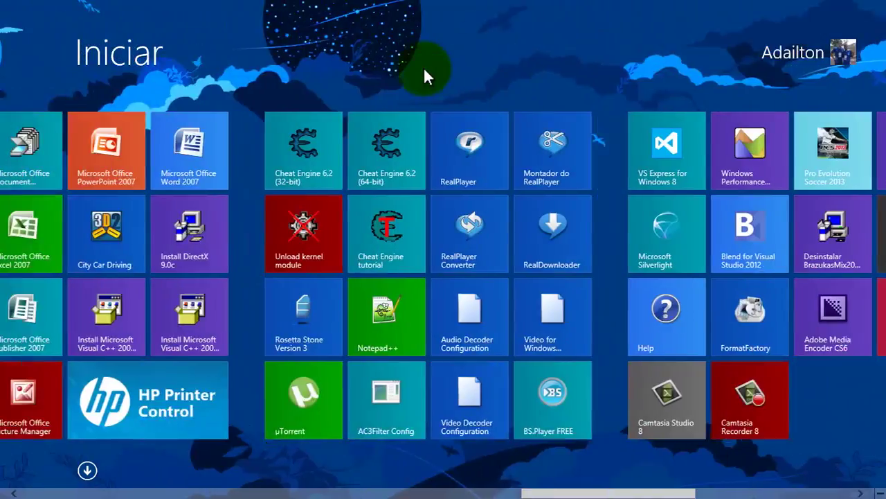
scroll(423, 66, "up", 8)
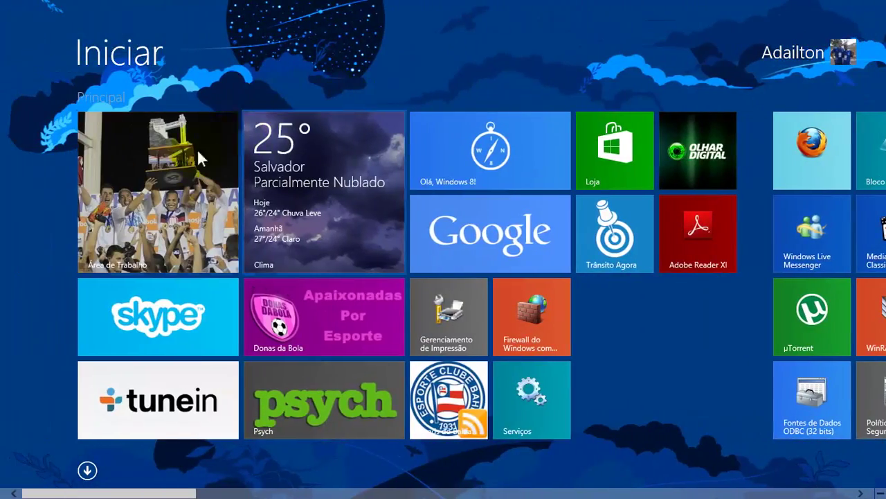
left_click(199, 154)
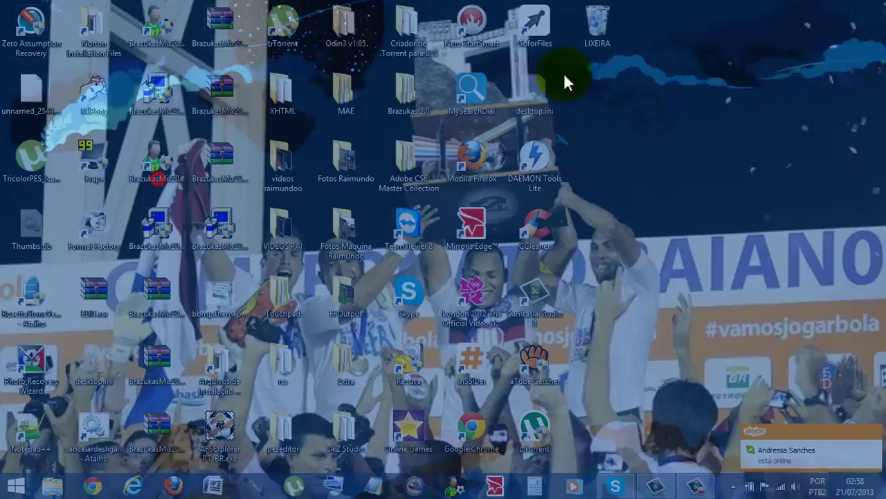
Advance the desktop slideshow to the next wallpaper three times
right_click(646, 101)
left_click(673, 202)
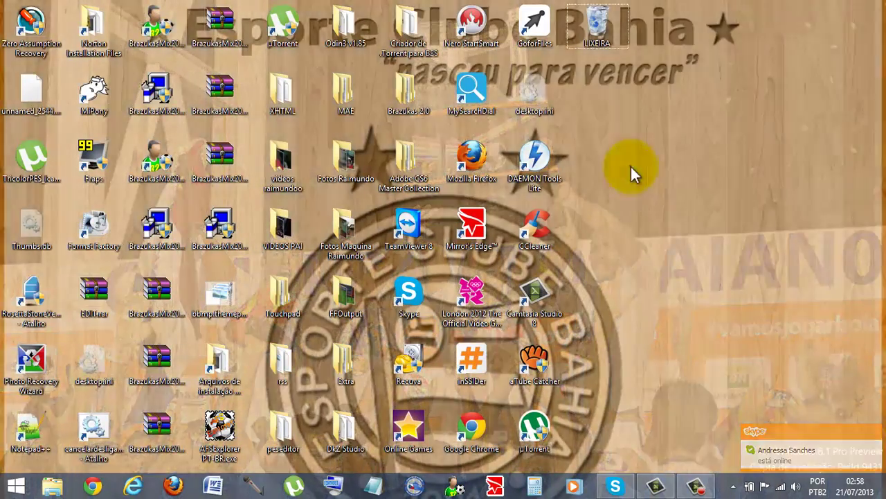
right_click(630, 167)
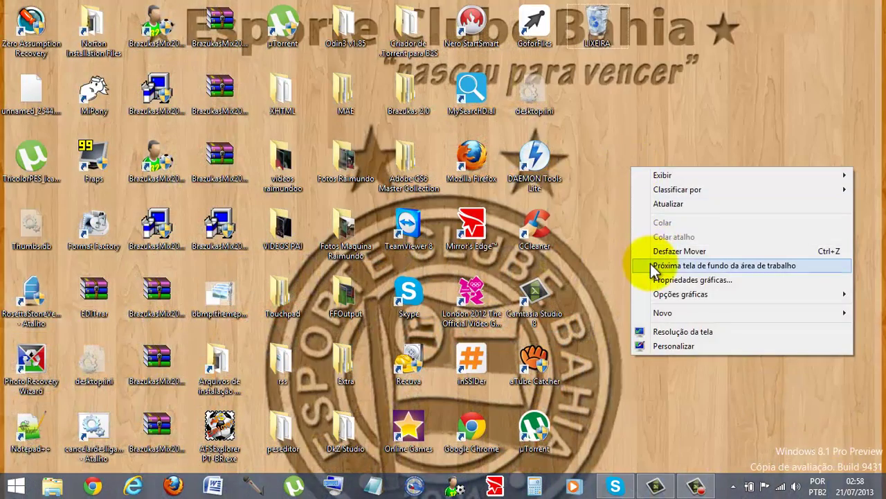
left_click(650, 263)
right_click(606, 169)
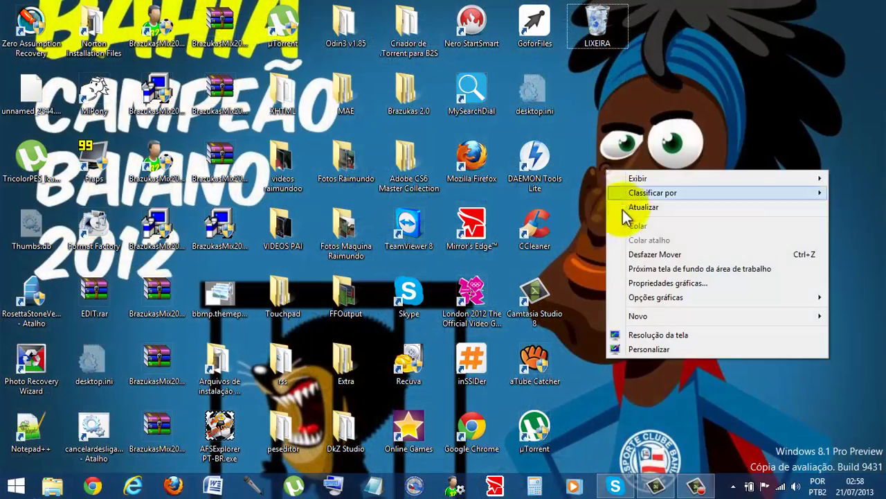
left_click(633, 269)
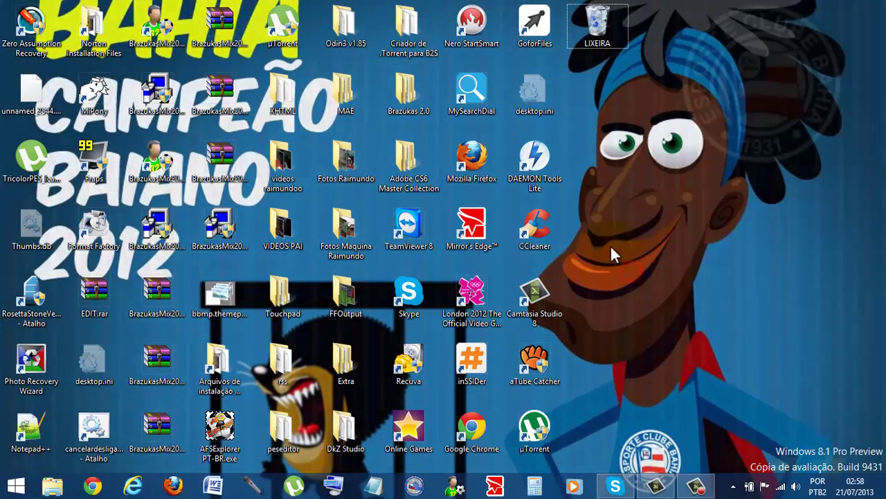
left_click(610, 246)
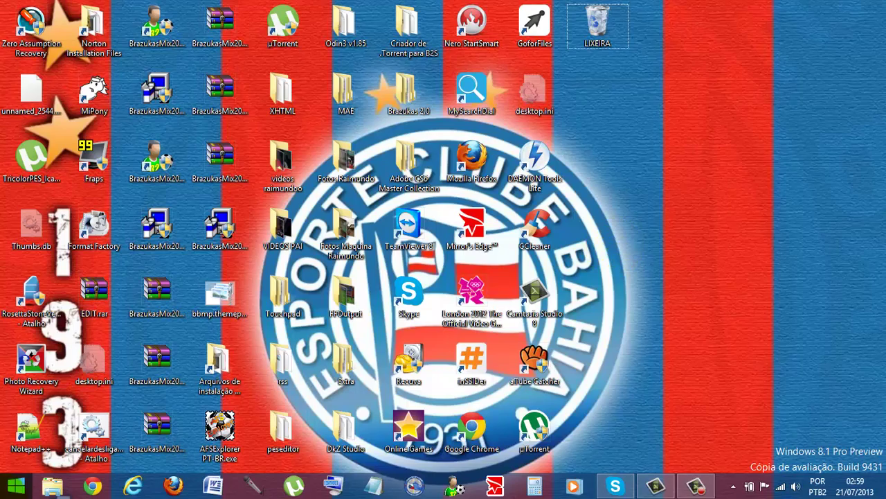
Switch between the Start screen and the desktop to compare their backgrounds, ending on the desktop
key("super")
left_click(149, 228)
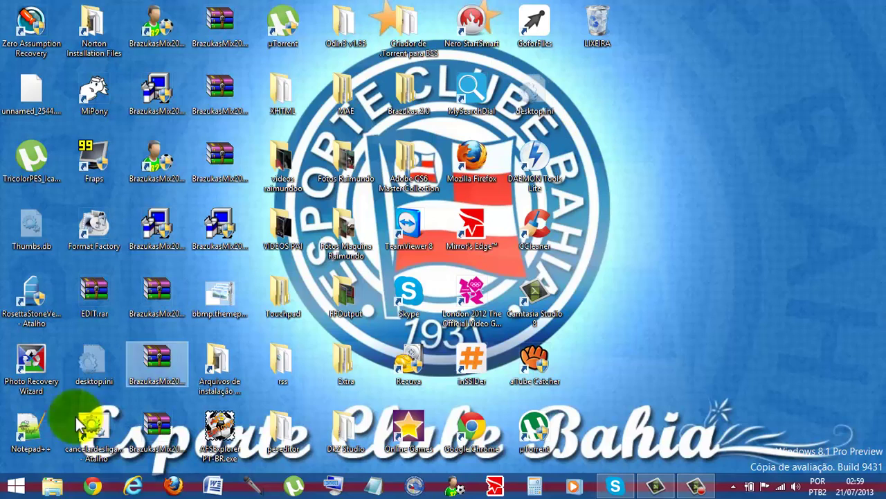
left_click(14, 485)
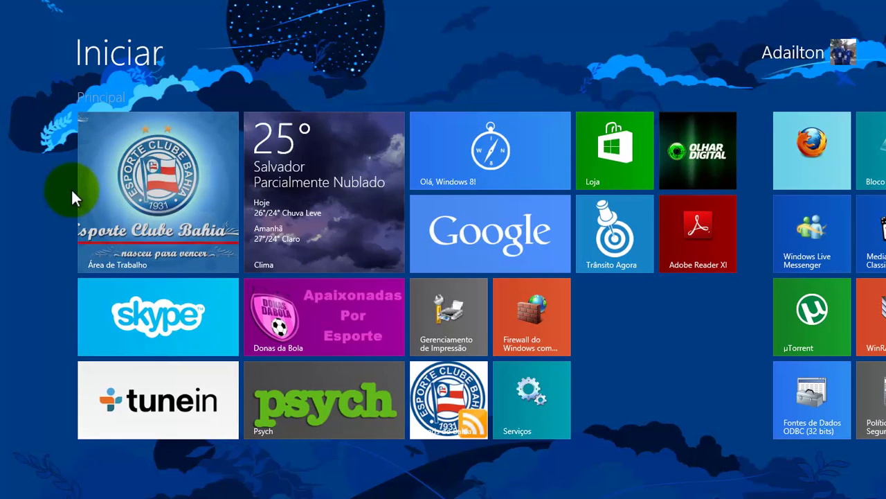
left_click(186, 209)
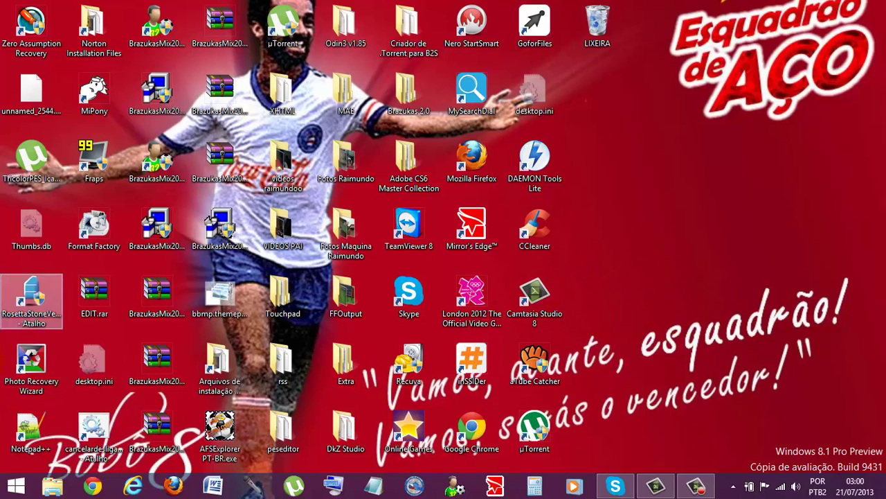
left_click(15, 485)
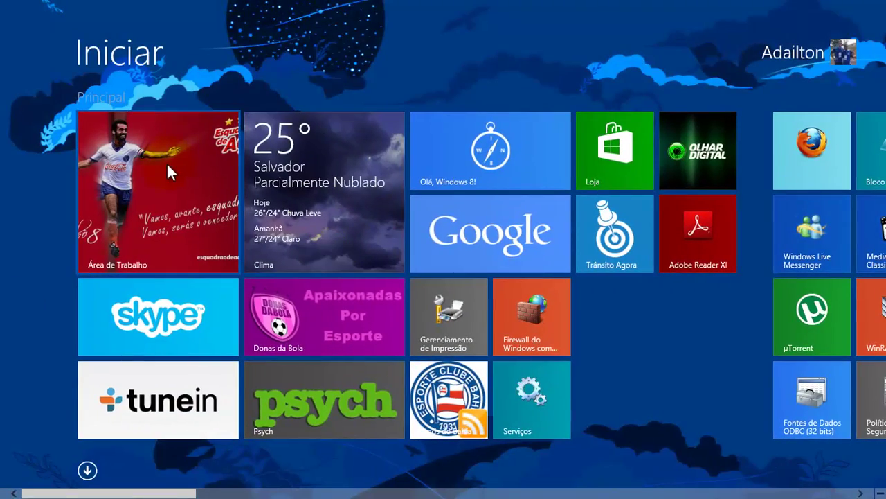
left_click(168, 166)
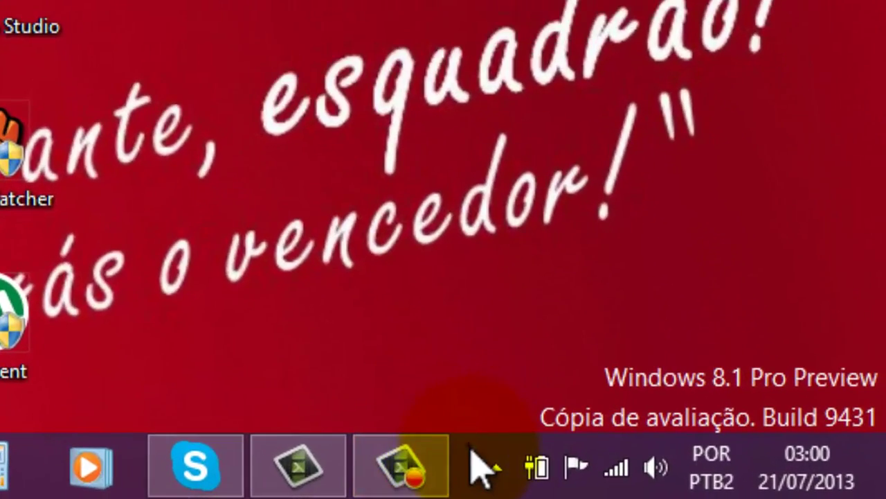
Open the taskbar and navigation properties, place the dialog near the middle of the desktop, and show the Navegação settings
right_click(471, 450)
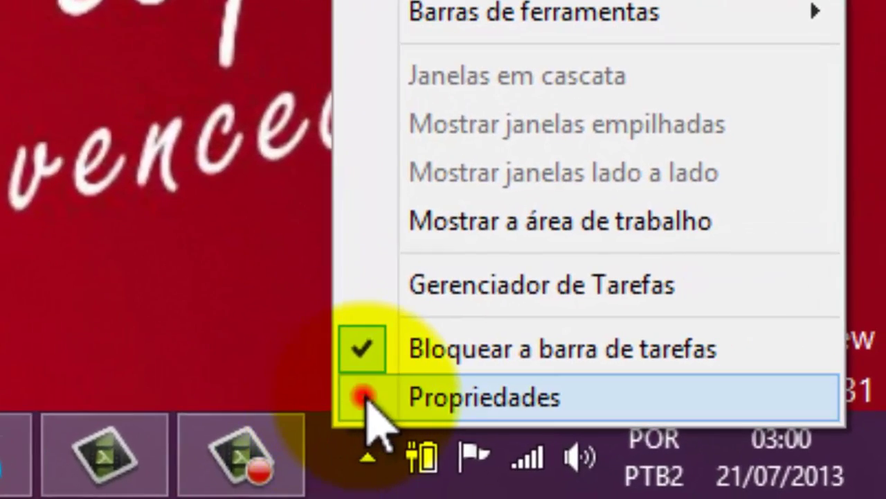
left_click(365, 398)
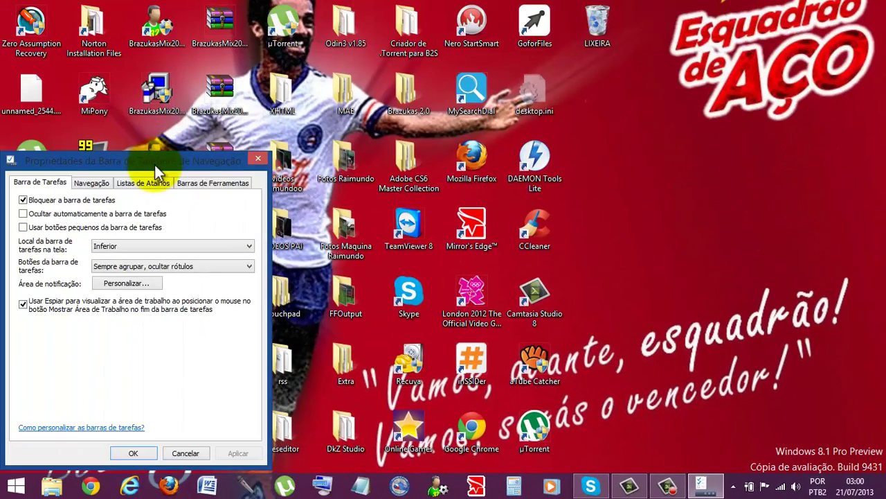
left_click_drag(154, 165, 394, 119)
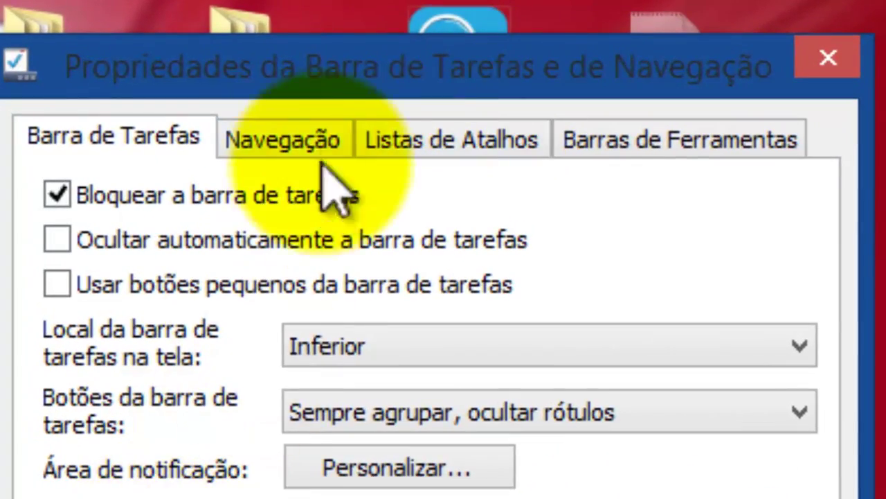
left_click(273, 154)
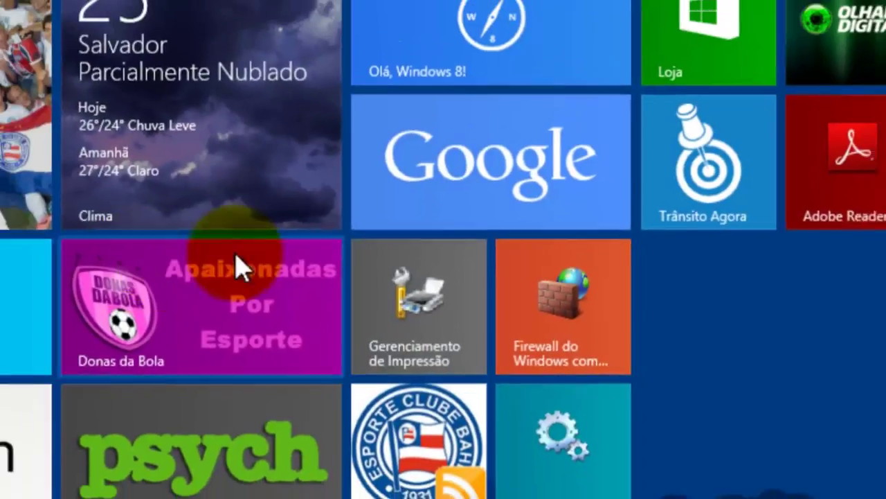
Examine the Start screen's current background across its tile groups and return to the open navigation settings
scroll(795, 260, "down", 10)
scroll(795, 261, "down", 3)
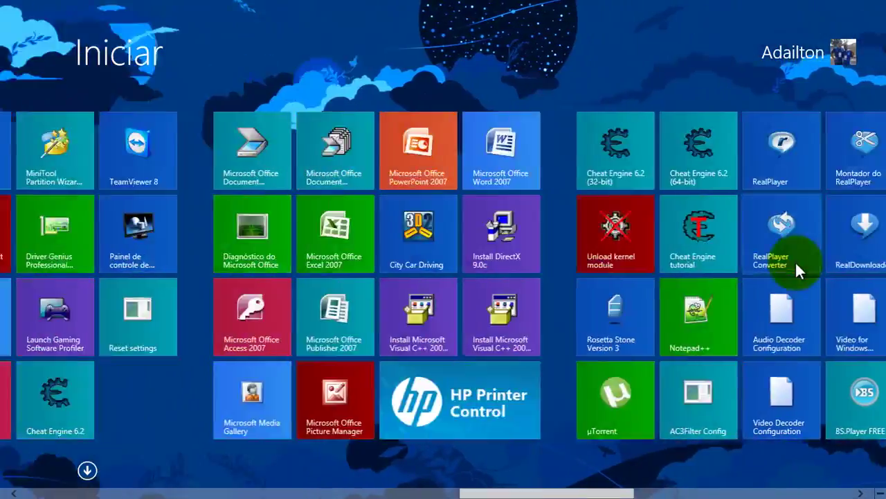
scroll(795, 261, "up", 15)
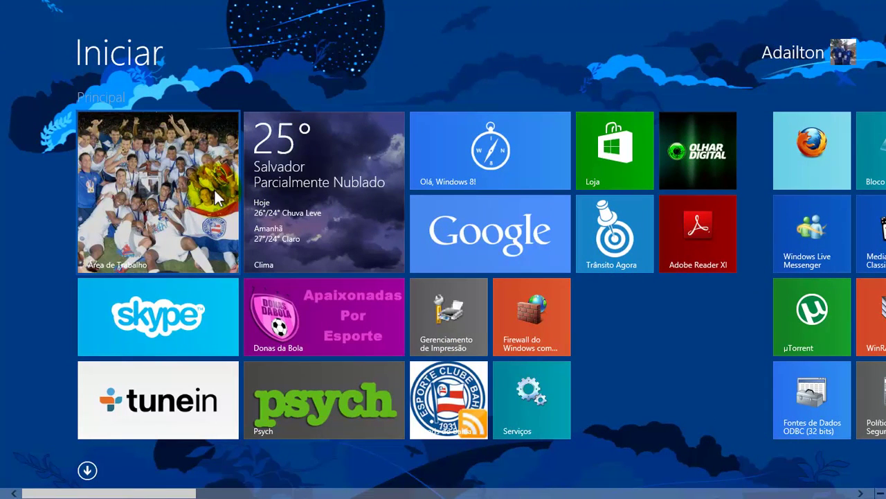
left_click(216, 199)
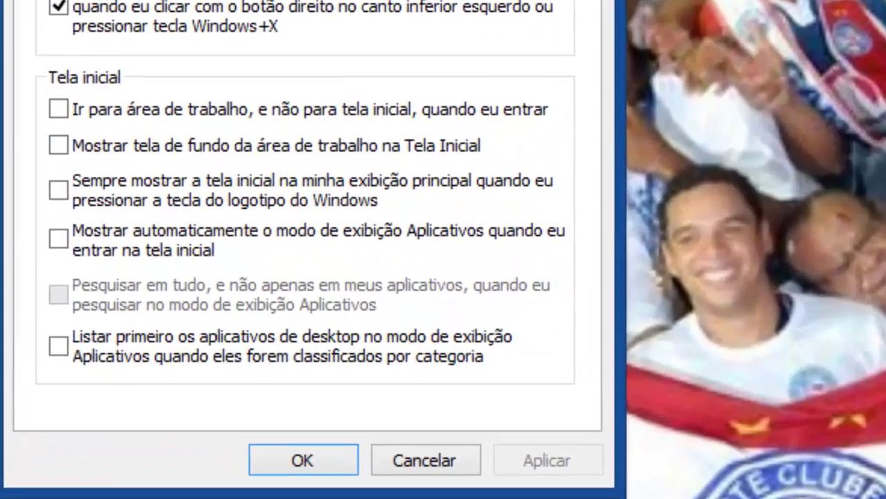
key("super")
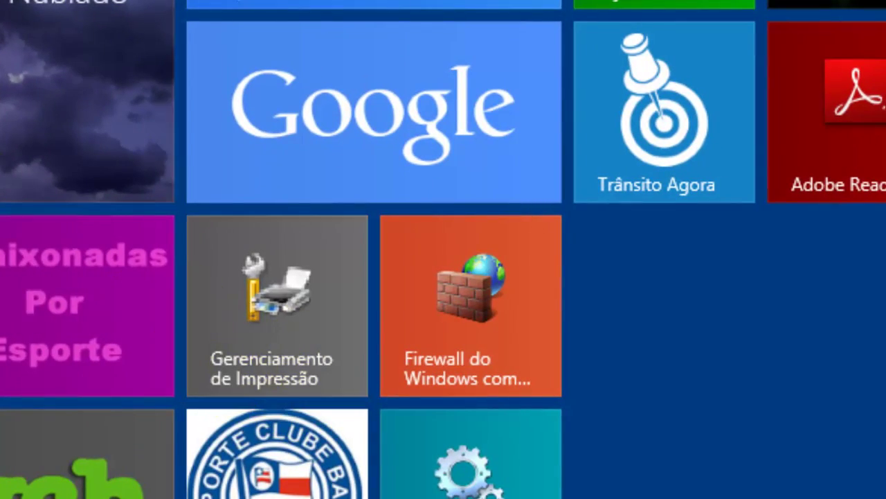
key("super")
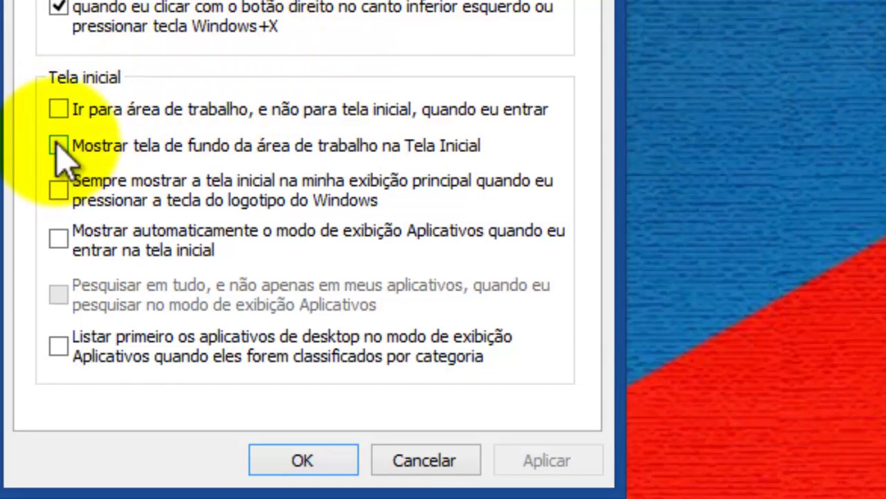
Enable "Mostrar tela de fundo da área de trabalho na Tela Inicial", apply the change and close the properties dialog
left_click(60, 146)
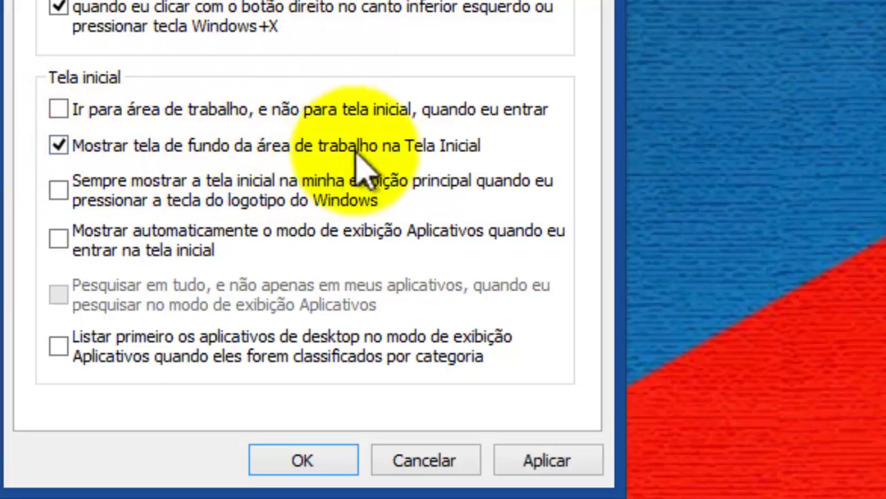
left_click(546, 466)
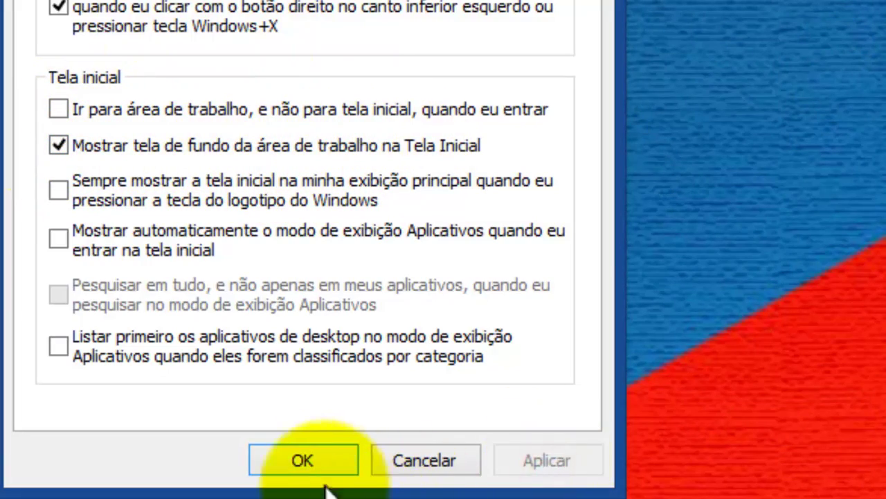
left_click(302, 464)
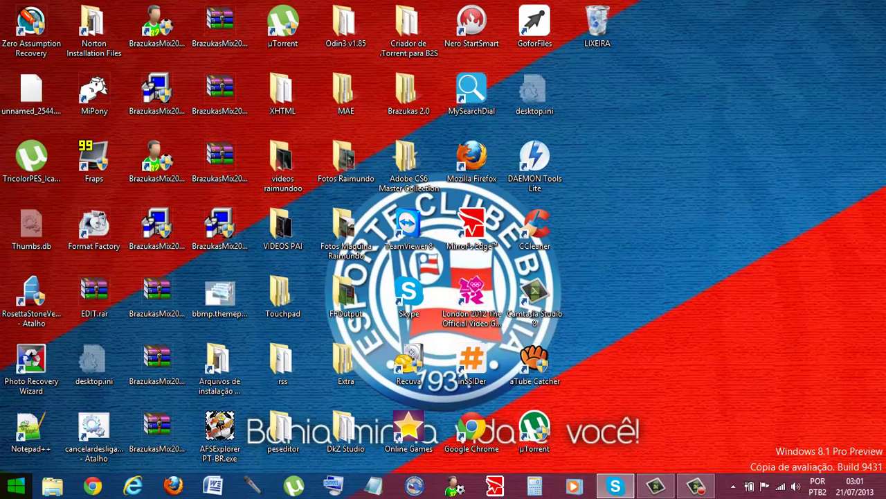
Check the desktop wallpaper on the Start screen by switching repeatedly between it and the desktop, ending on the desktop
left_click(14, 488)
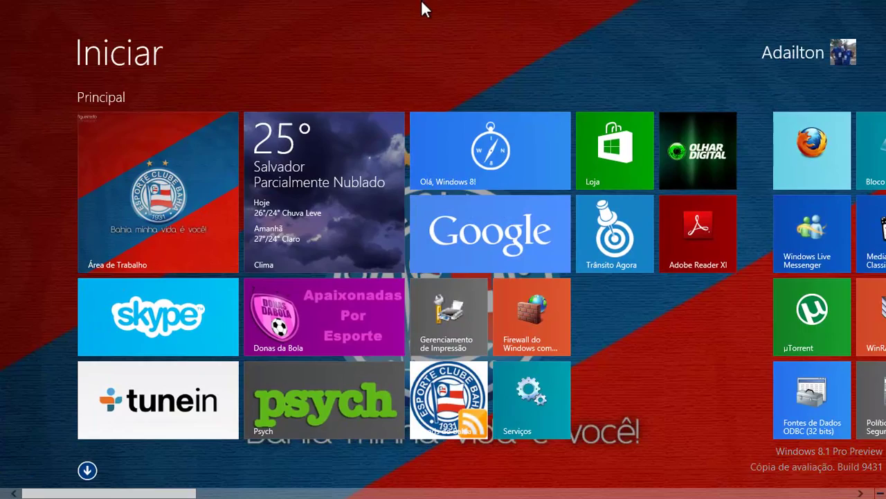
left_click(179, 144)
left_click(9, 487)
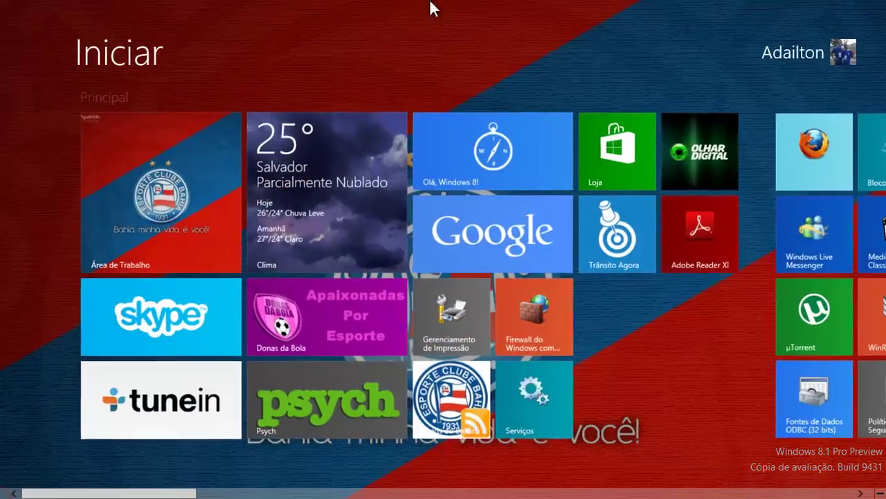
left_click(176, 145)
left_click(24, 472)
left_click(136, 194)
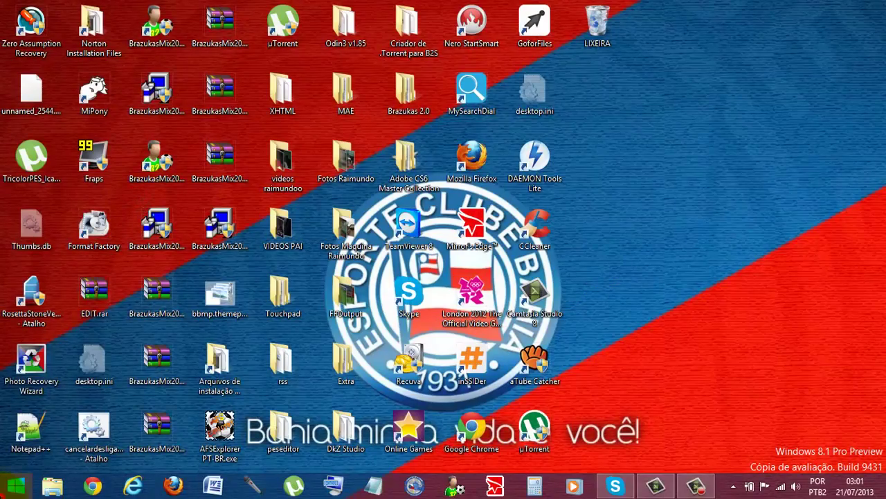
left_click(16, 487)
left_click(231, 145)
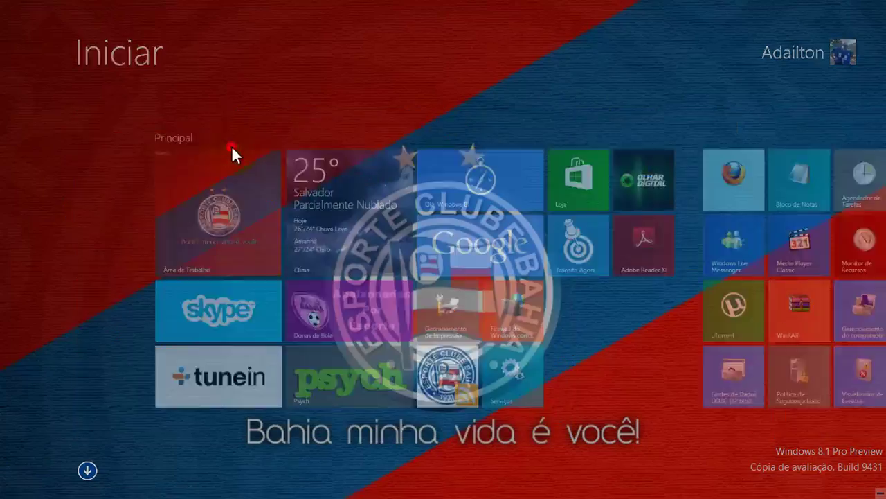
key("super")
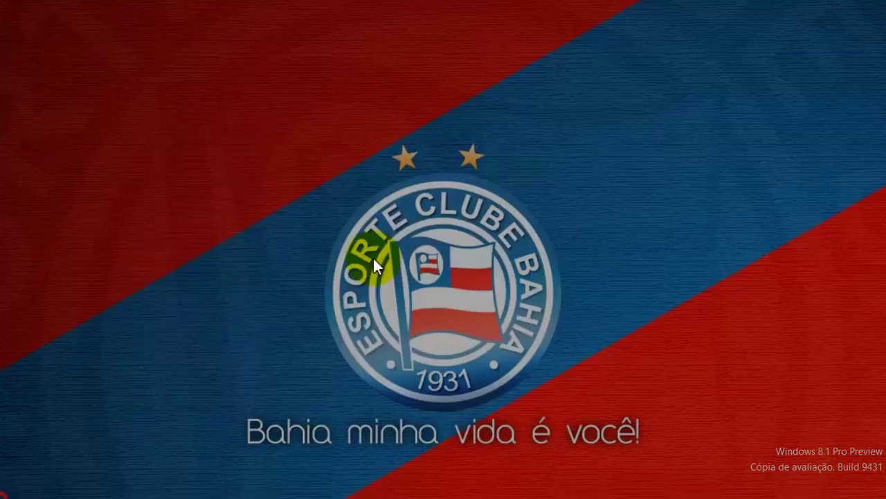
left_click(132, 202)
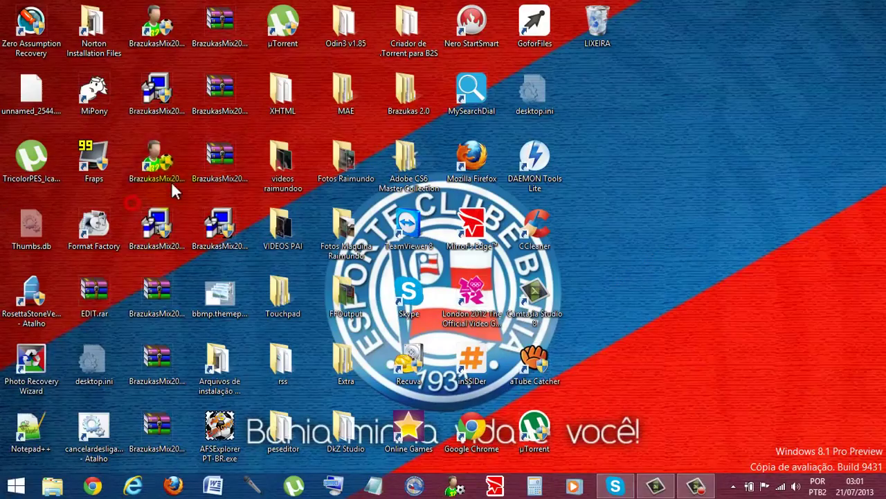
Check the Start screen's current background, advance the desktop to its next wallpaper, and compare the Start screen again before returning to the desktop
key("super")
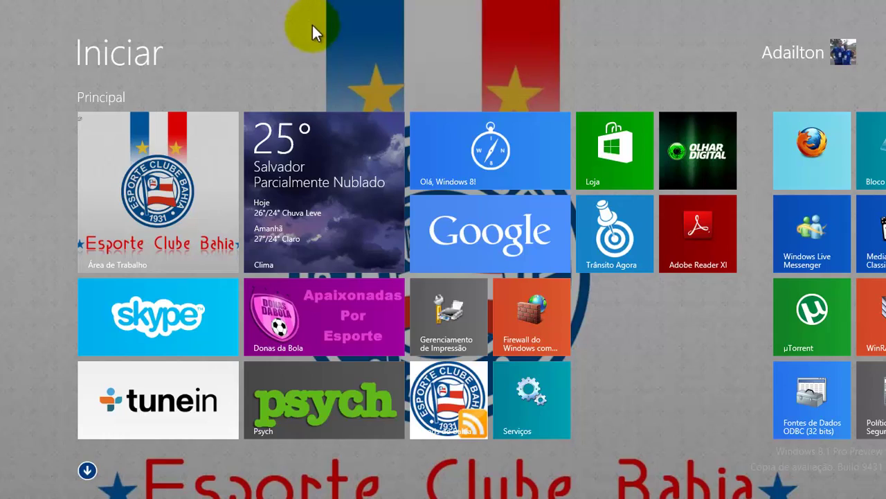
left_click(218, 176)
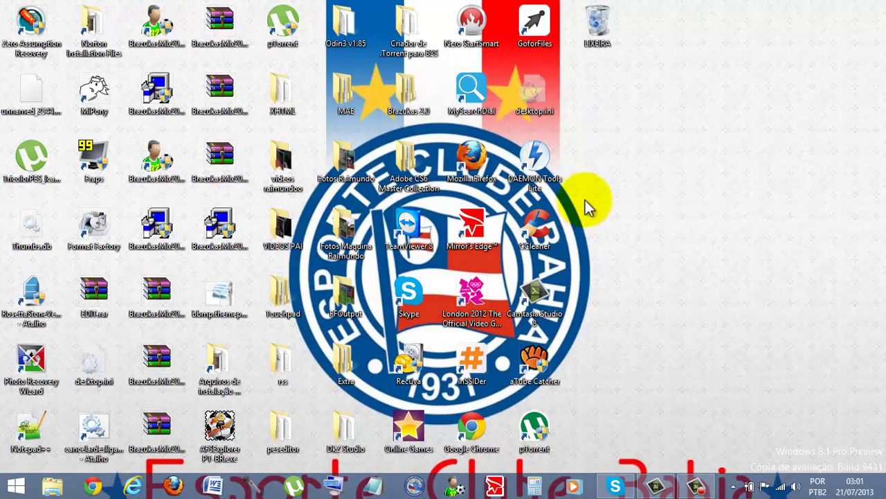
right_click(607, 231)
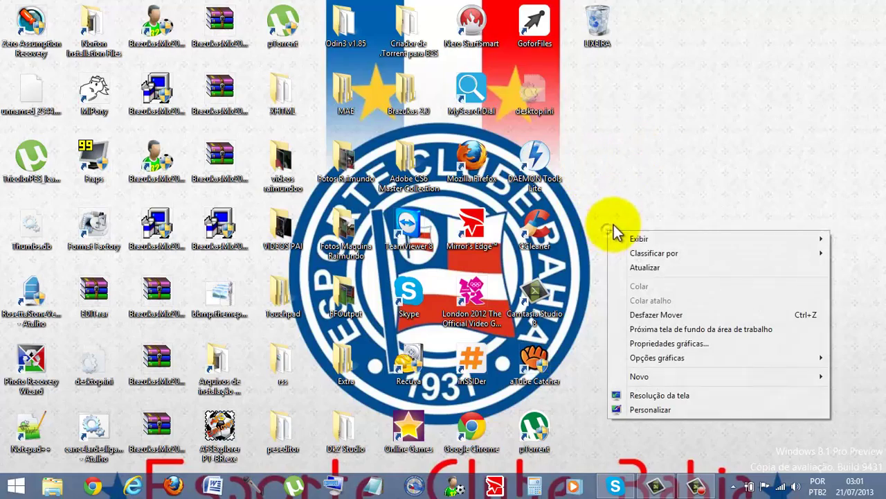
left_click(639, 329)
key("super")
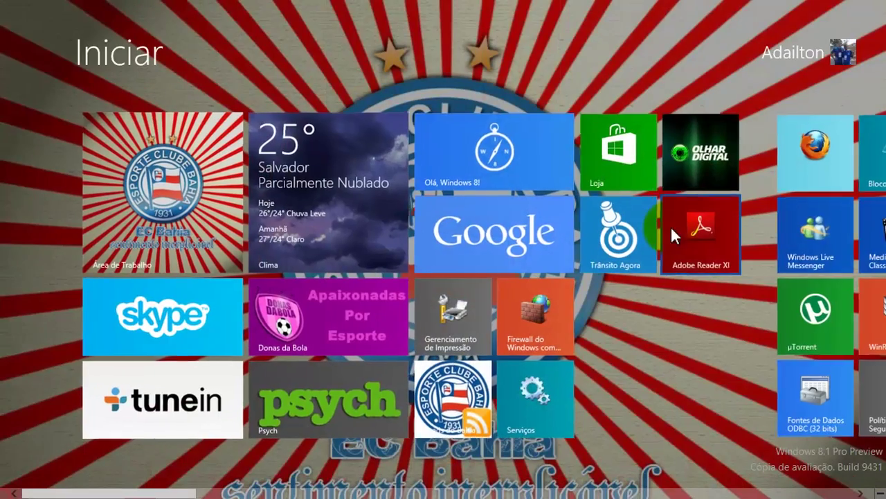
left_click(157, 192)
Advance the desktop background twice more, viewing the Start screen after each change and ending on the desktop
right_click(677, 202)
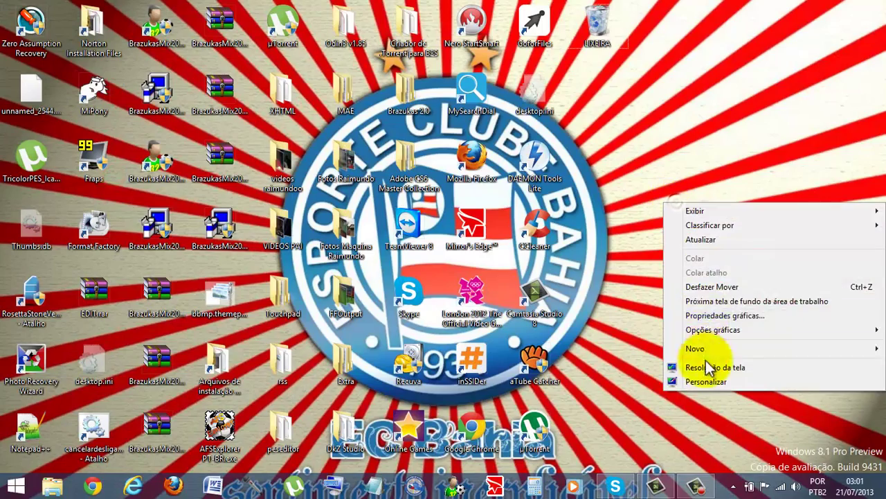
left_click(720, 301)
key("super")
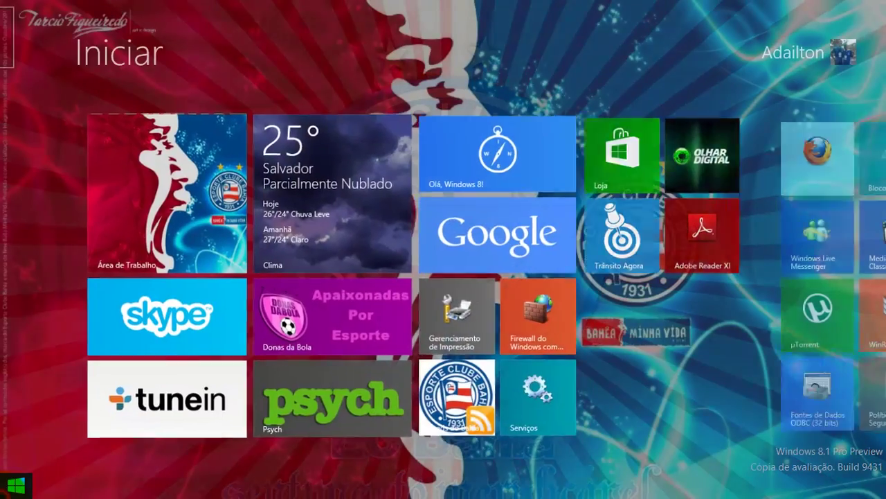
left_click(117, 146)
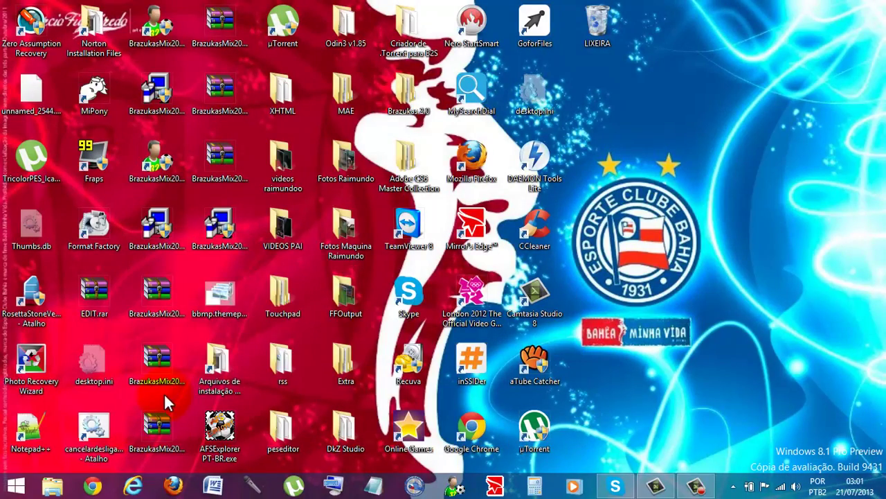
right_click(164, 392)
left_click(201, 305)
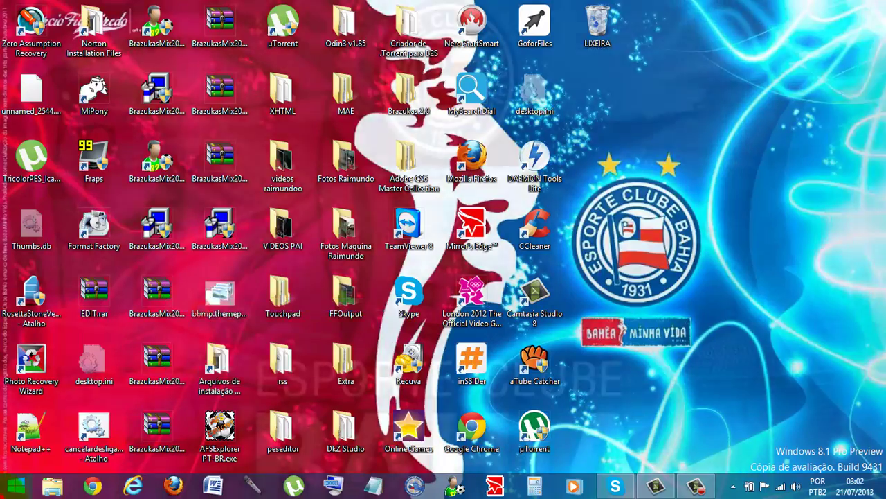
key("super")
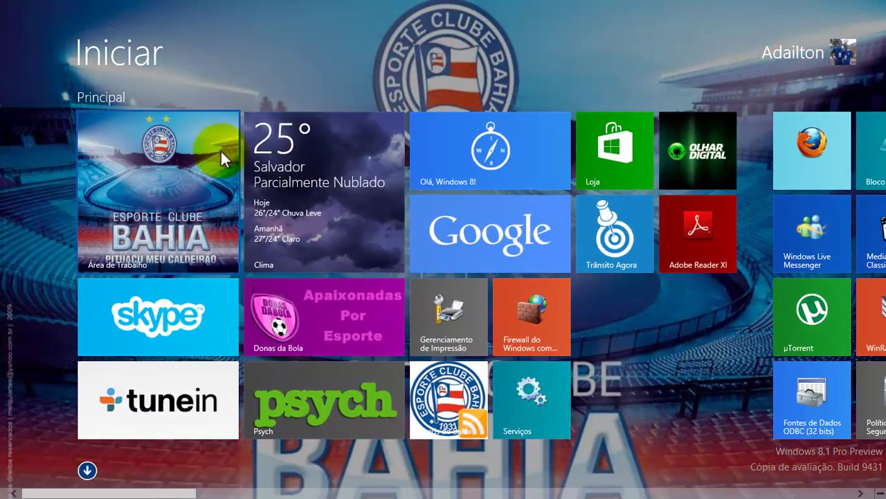
left_click(212, 160)
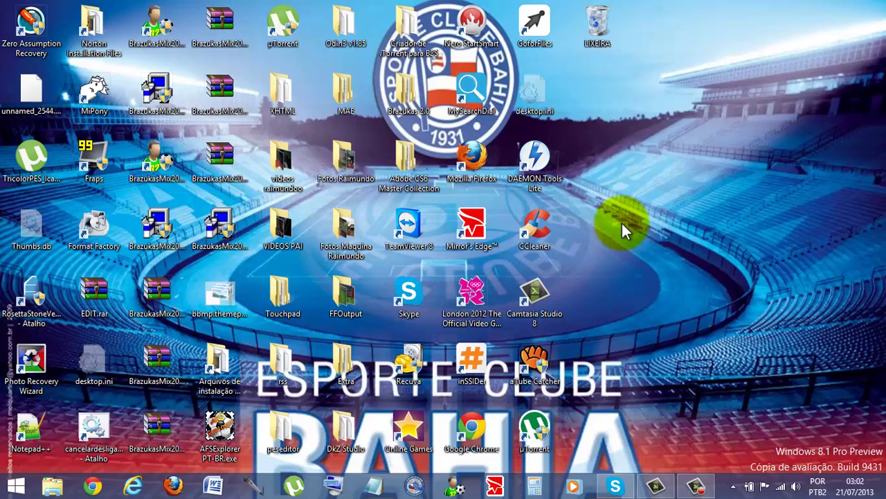
Open the full Aplicativos list from the Start screen, sort it "por nome" and browse through the apps
left_click(15, 485)
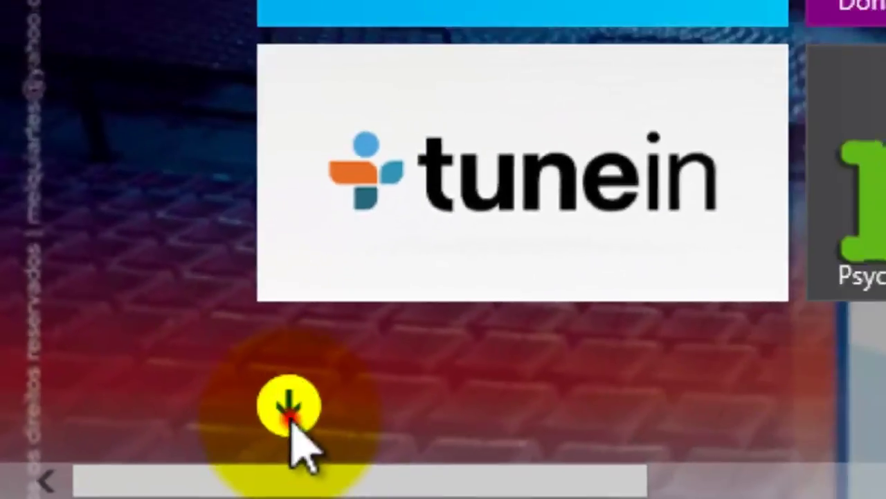
left_click(289, 413)
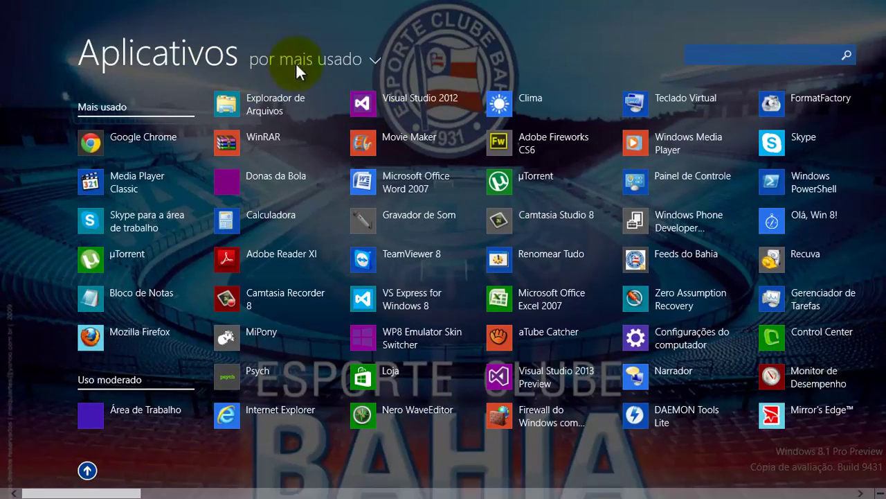
left_click(295, 61)
left_click(282, 67)
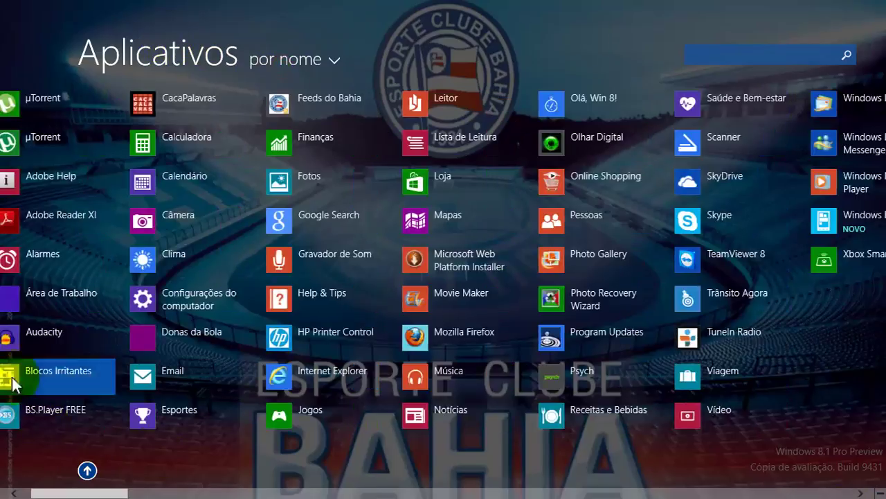
scroll(385, 446, "down", 3)
scroll(381, 430, "down", 5)
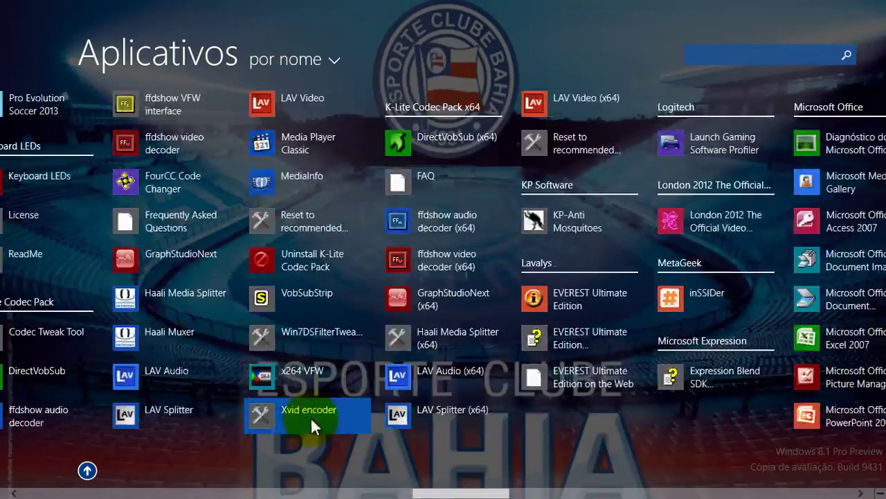
scroll(310, 416, "up", 6)
scroll(162, 234, "up", 4)
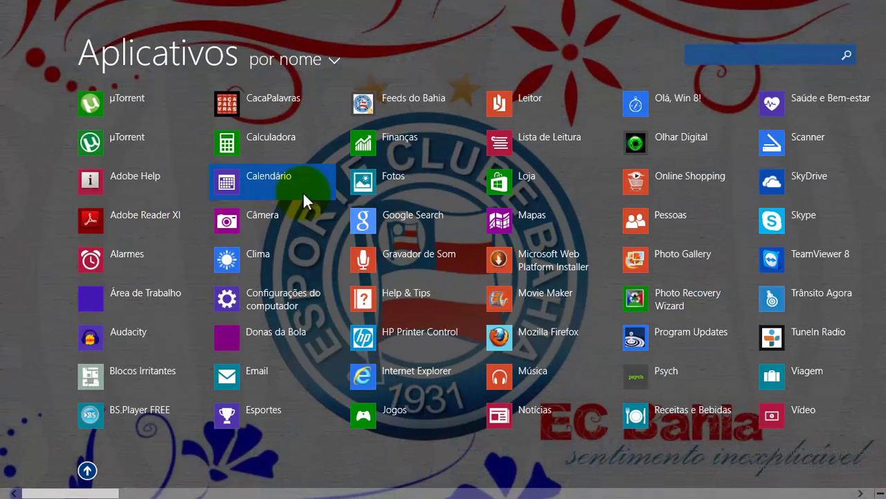
Sort the Aplicativos list "por data de instalação" and "por categoria", looking through the category groups
left_click(278, 69)
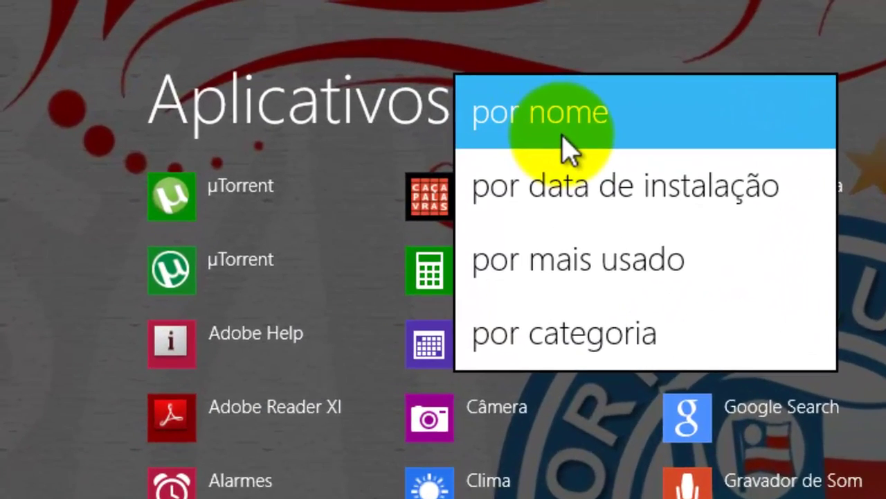
left_click(546, 196)
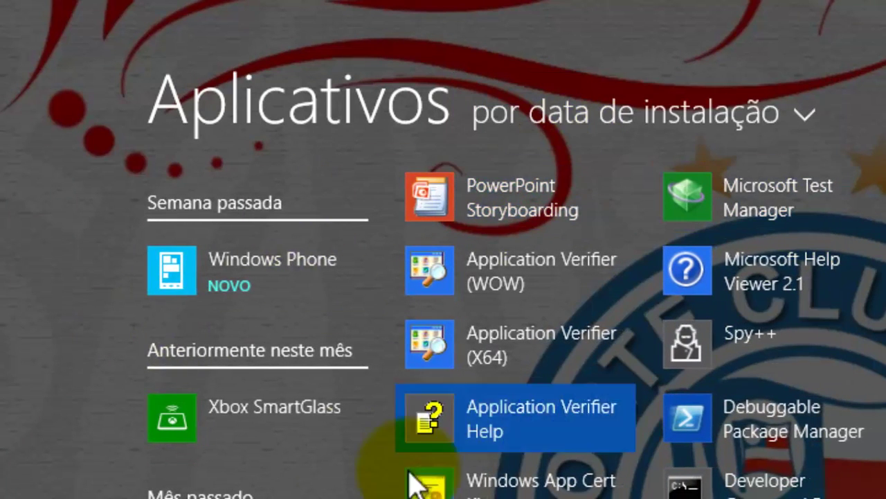
left_click(617, 132)
left_click(588, 349)
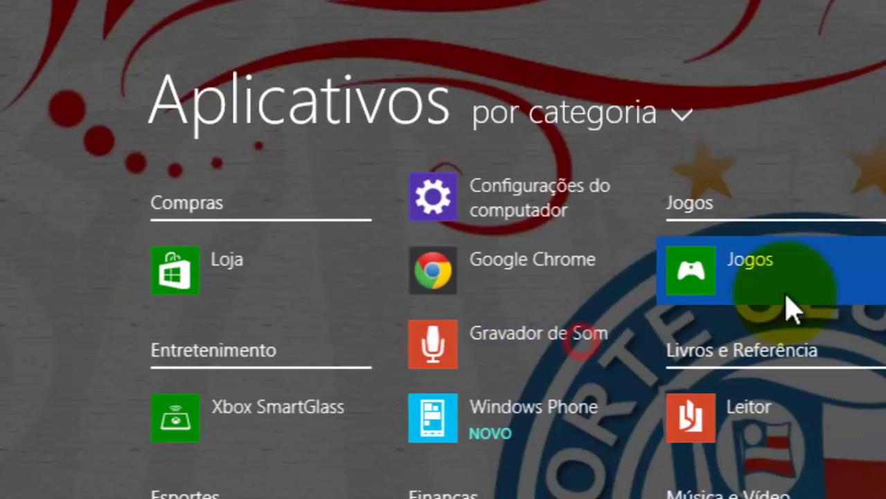
scroll(443, 312, "down", 5)
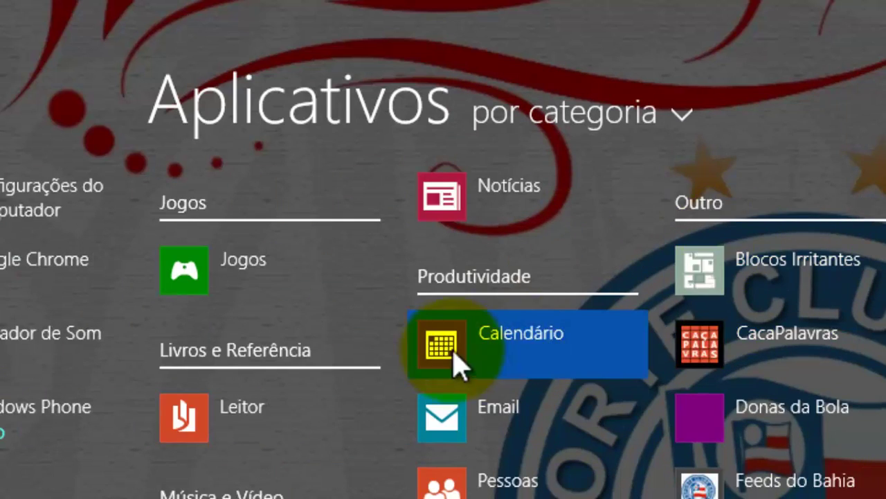
scroll(455, 362, "up", 5)
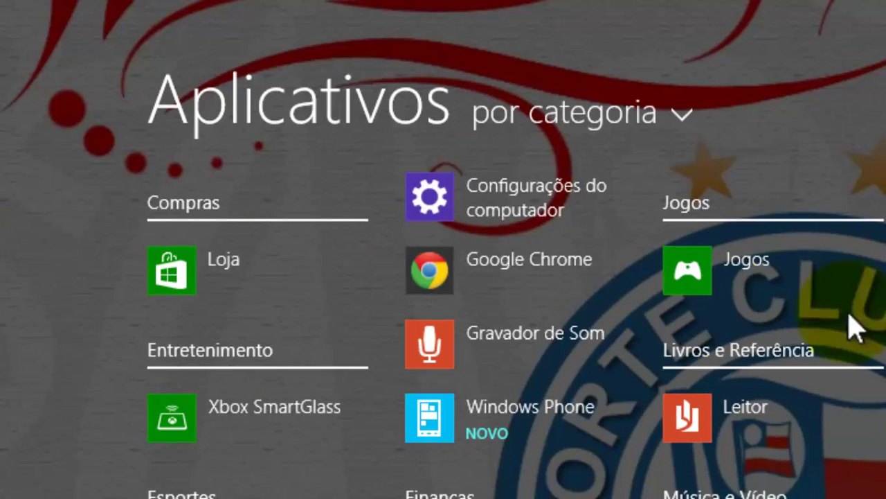
Sort the Aplicativos list "por mais usado"
left_click(586, 114)
left_click(607, 255)
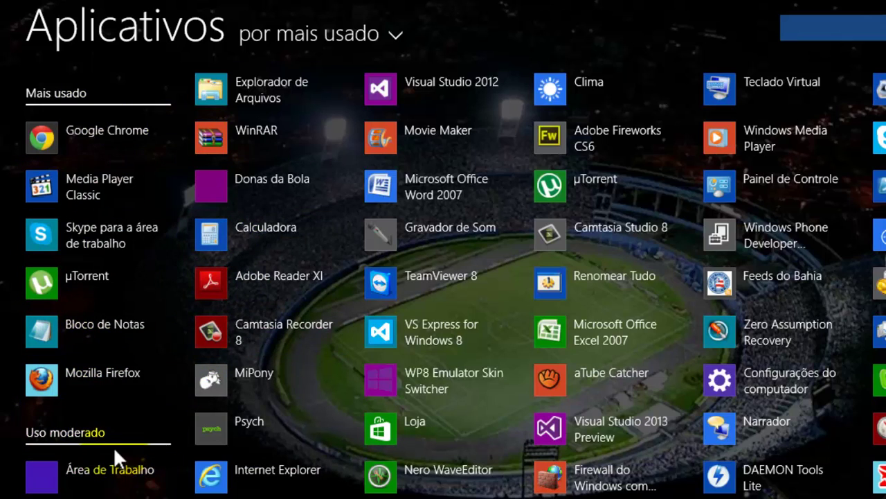
left_click(95, 483)
left_click(290, 97)
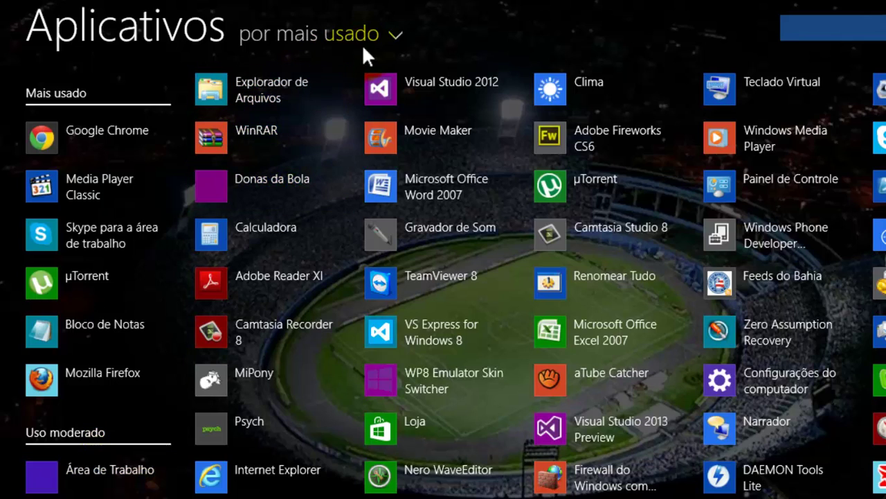
Examine the whole Aplicativos list from the most used apps to the never used ones at its end
scroll(425, 162, "down", 10)
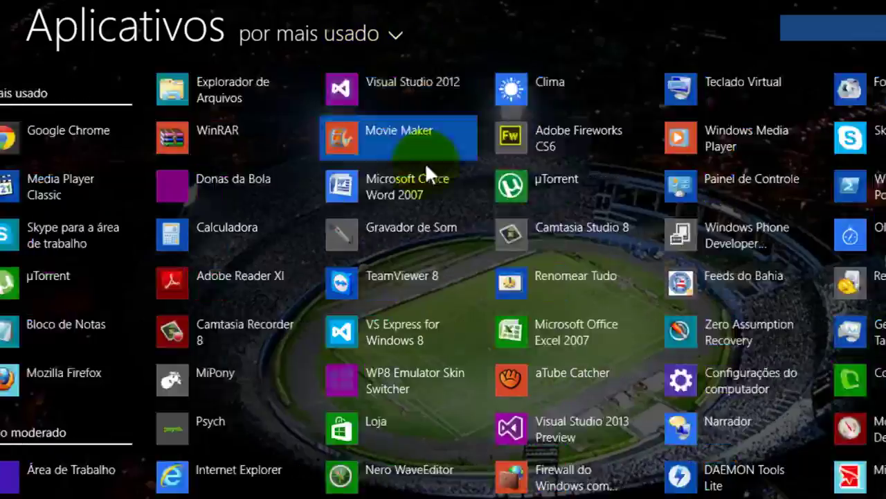
scroll(759, 207, "down", 10)
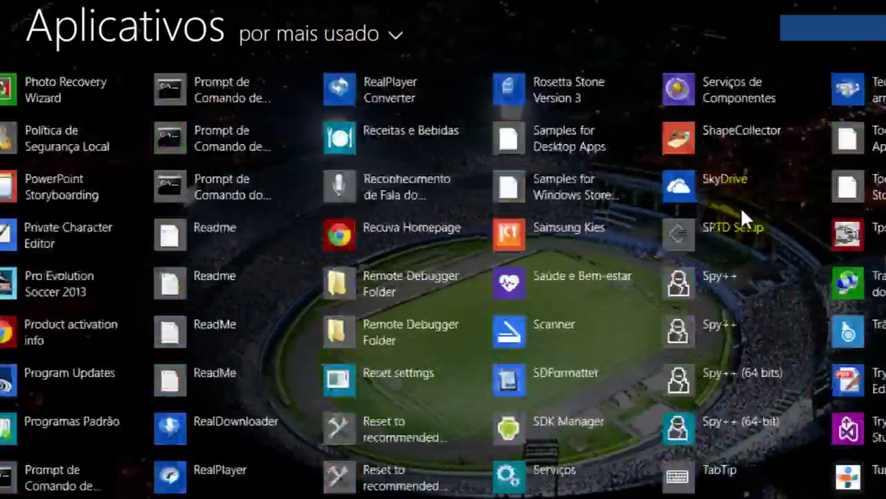
scroll(740, 206, "up", 6)
scroll(723, 197, "up", 10)
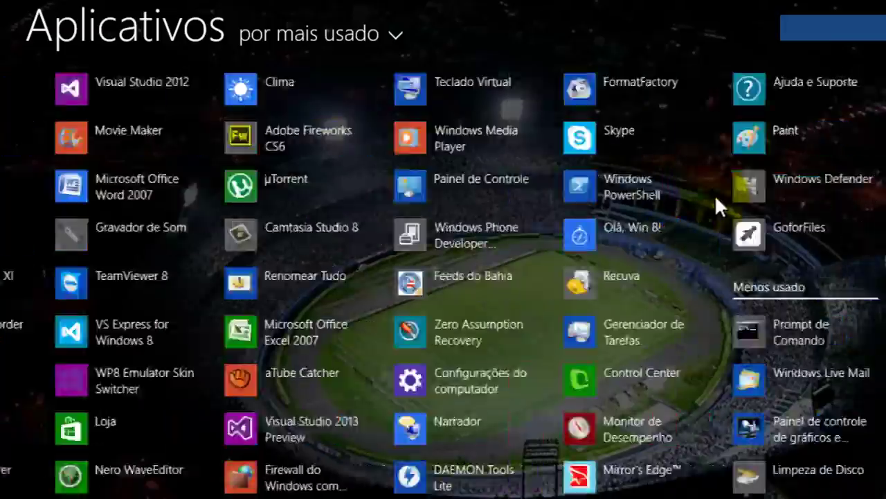
scroll(418, 277, "down", 20)
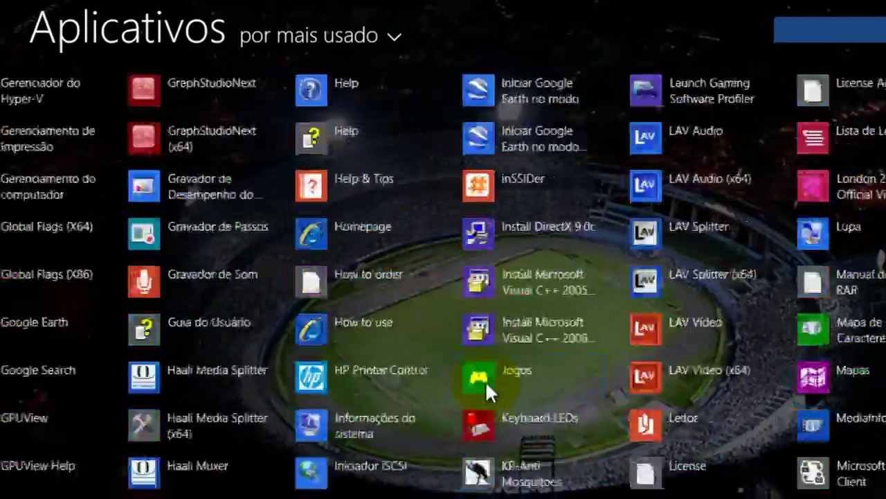
scroll(450, 333, "up", 20)
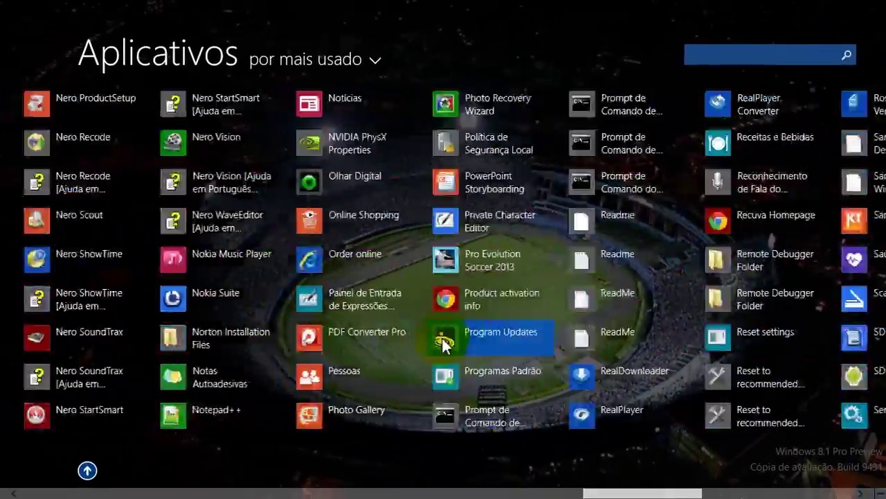
scroll(434, 335, "up", 10)
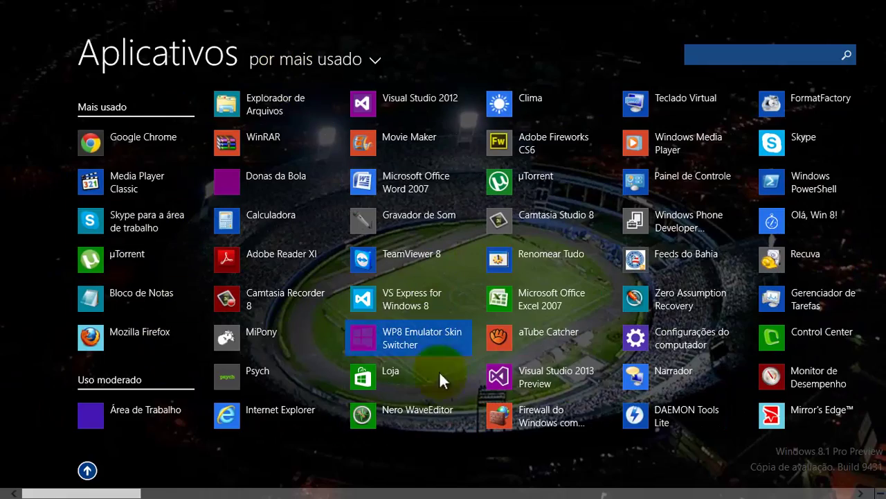
scroll(840, 115, "down", 5)
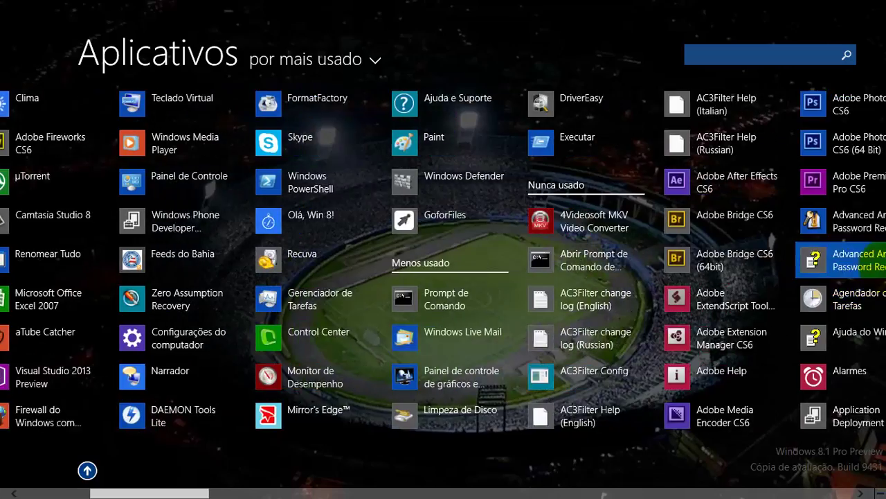
scroll(827, 311, "down", 15)
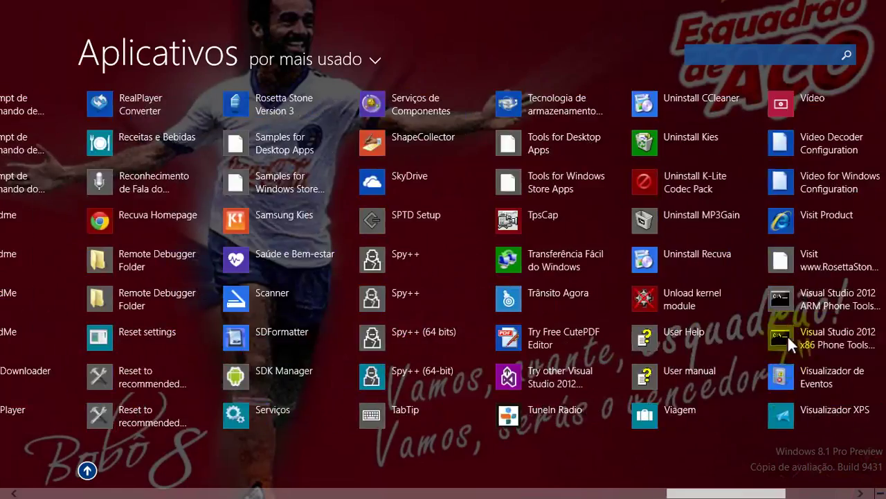
scroll(787, 335, "down", 4)
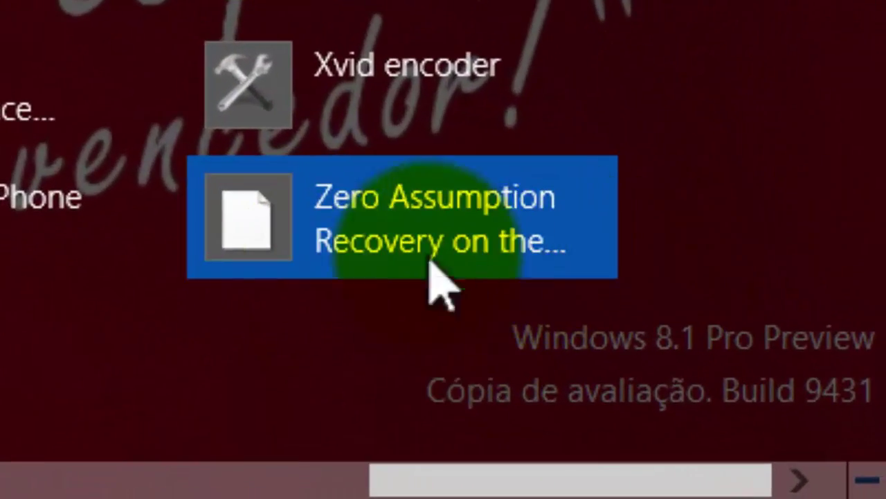
Leave the Aplicativos list and return to the desktop through the Start screen
left_click(525, 478)
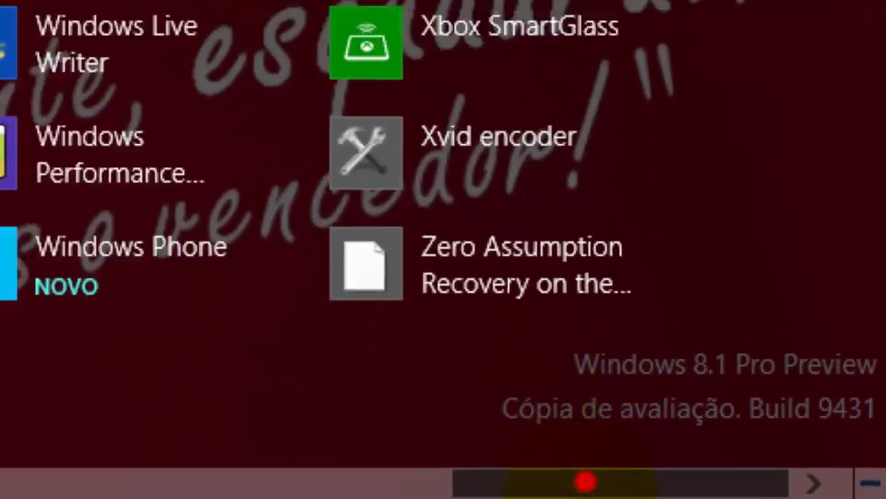
left_click_drag(585, 481, 0, 478)
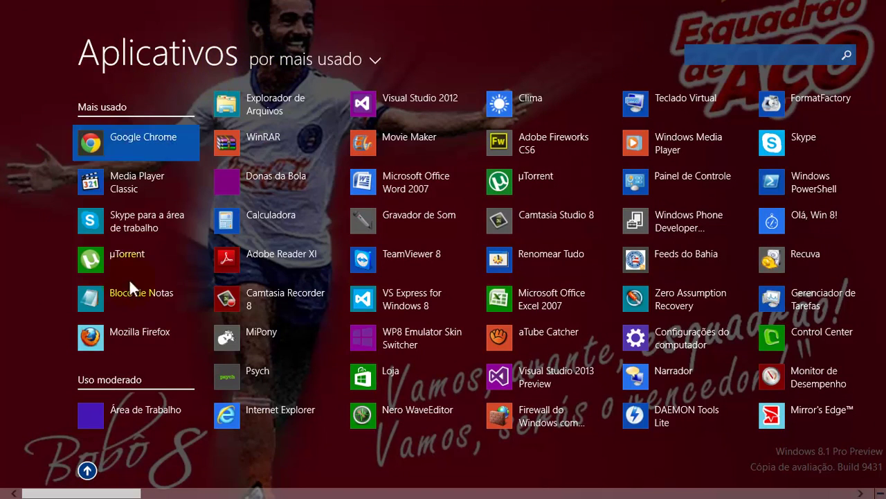
left_click(86, 471)
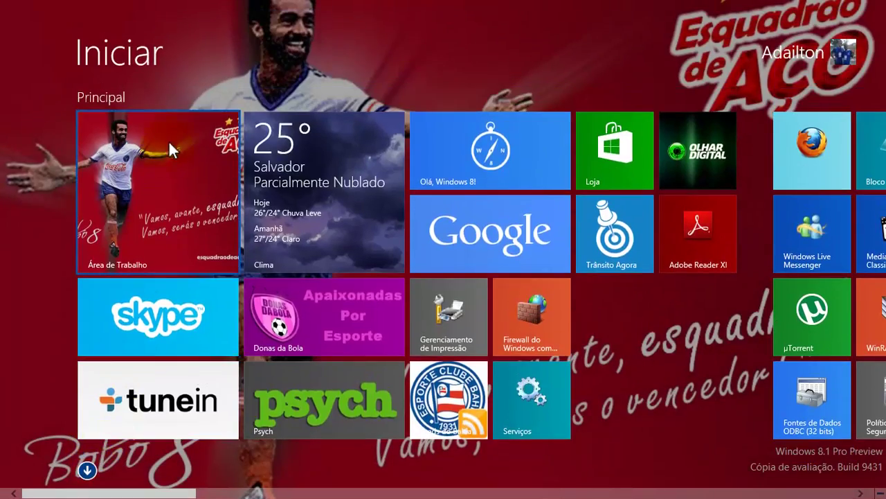
left_click(168, 140)
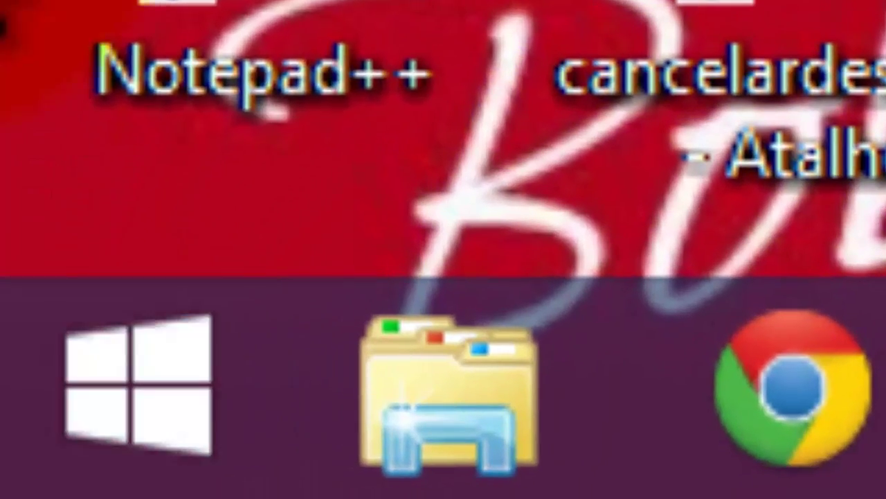
Sort the Aplicativos list "por nome" and again "por mais usado", and return to the desktop through the Start screen
left_click(34, 446)
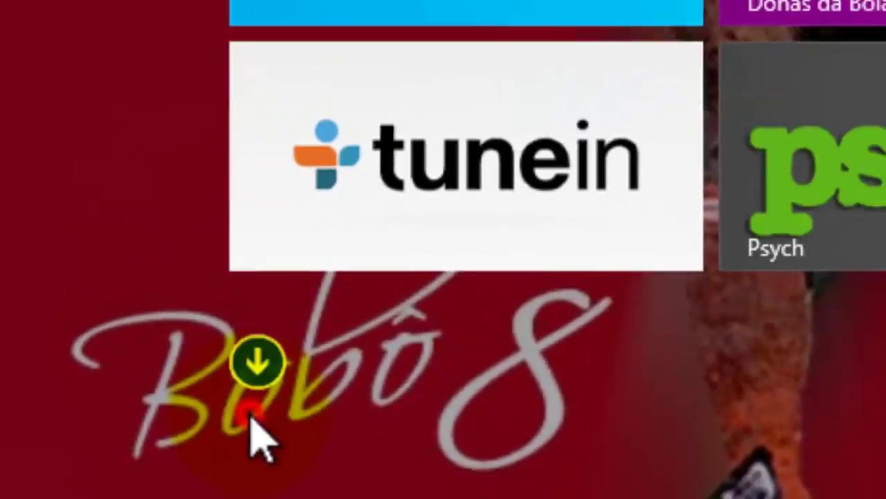
left_click(257, 361)
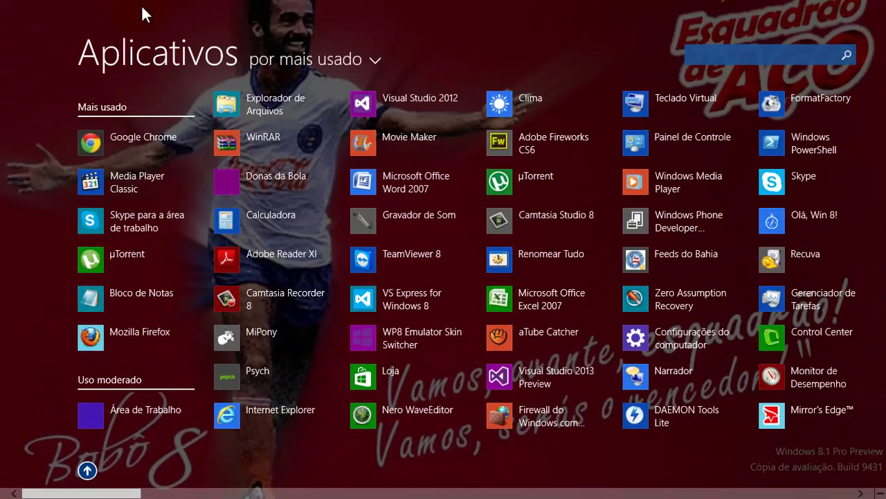
left_click(280, 60)
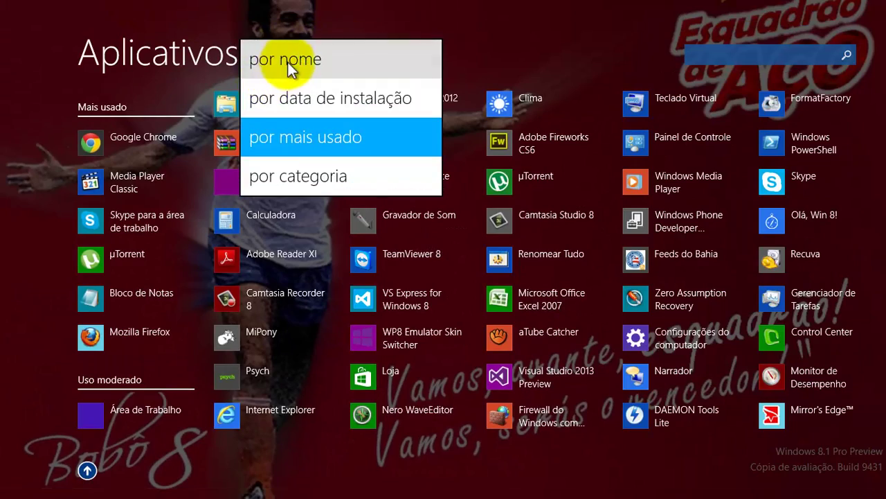
left_click(287, 61)
left_click(294, 61)
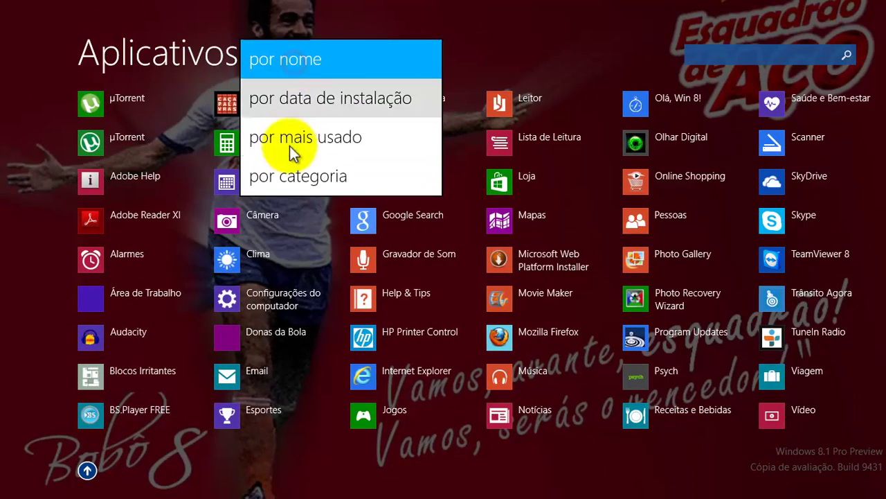
left_click(302, 124)
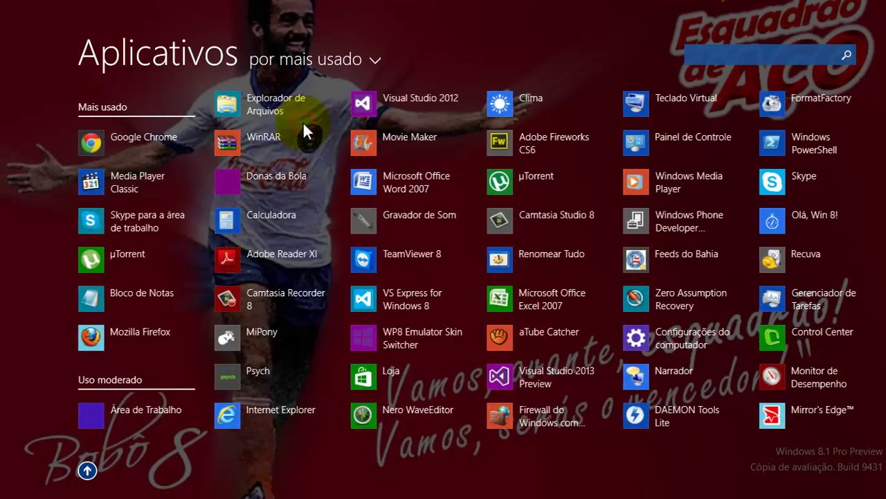
left_click(87, 470)
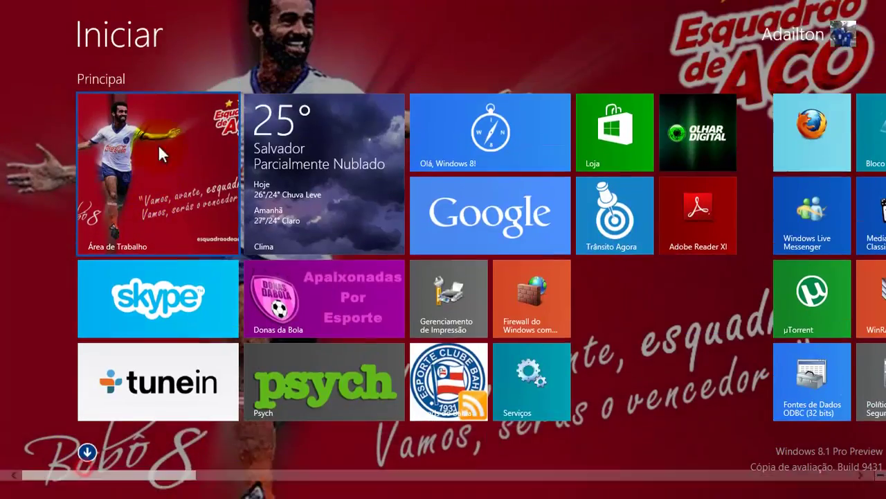
left_click(163, 137)
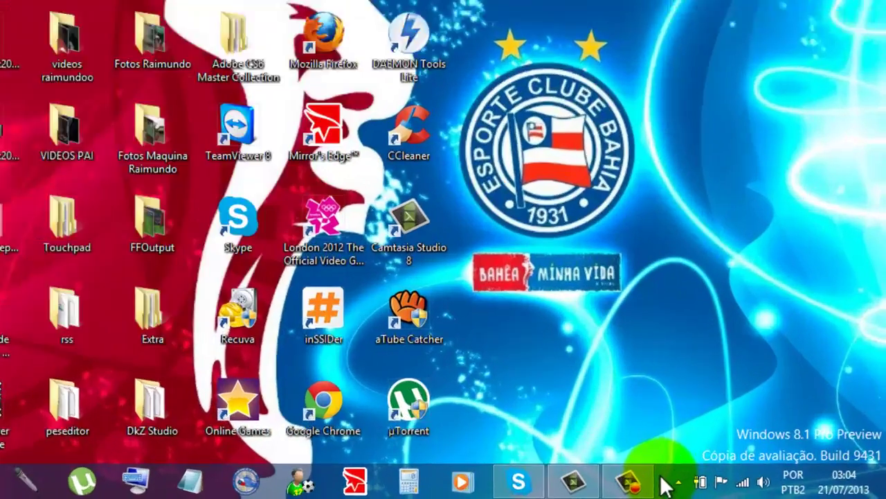
In the taskbar's navigation properties, enable showing the Aplicativos view automatically on the Start screen and searching everywhere from it, and apply
right_click(730, 488)
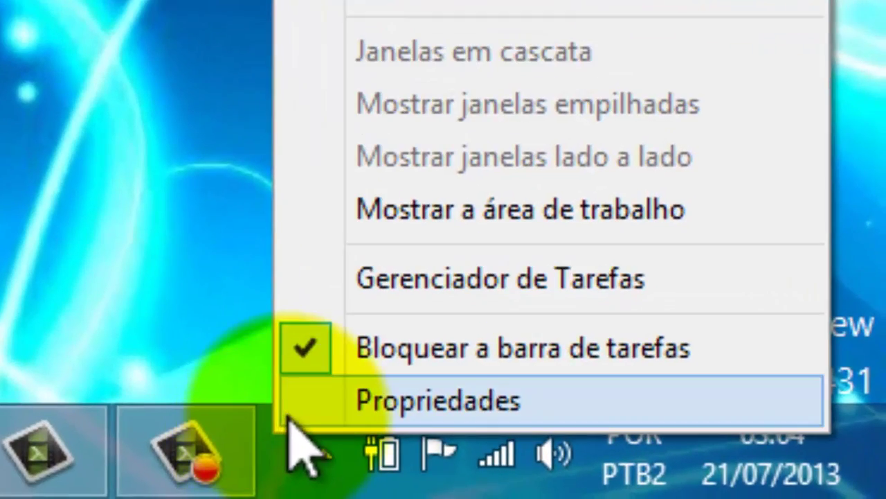
left_click(290, 415)
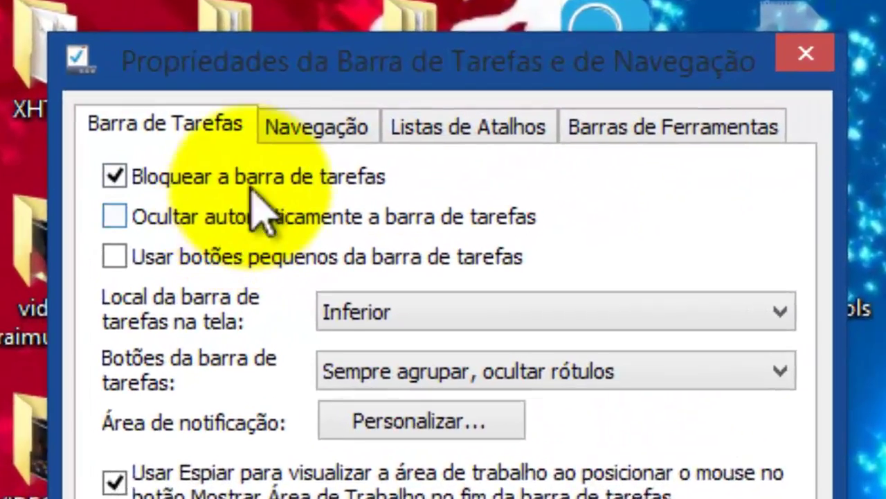
left_click(91, 183)
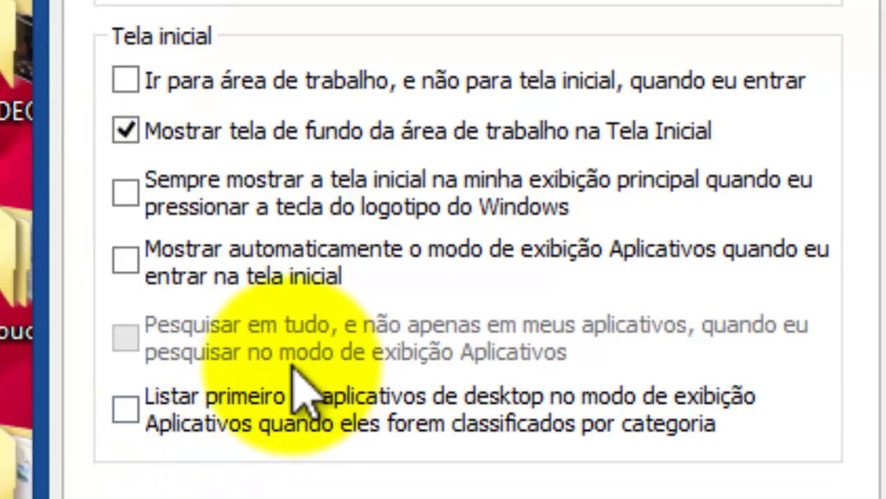
left_click(178, 255)
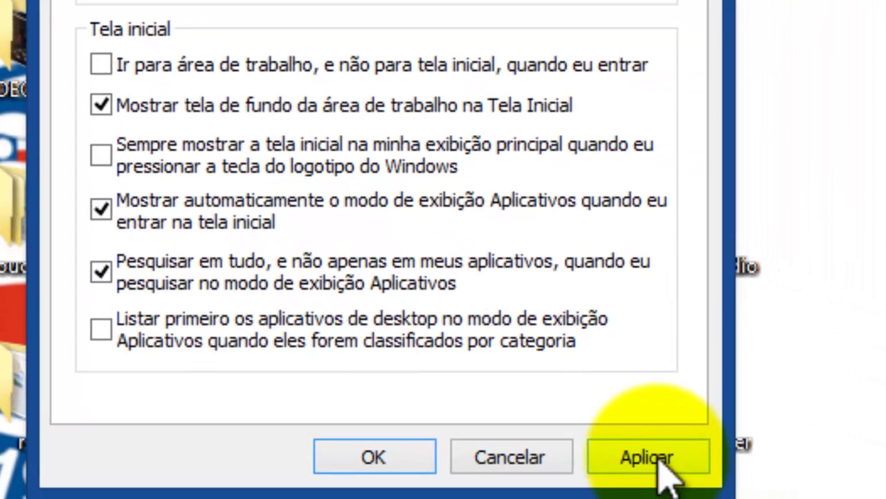
left_click(647, 457)
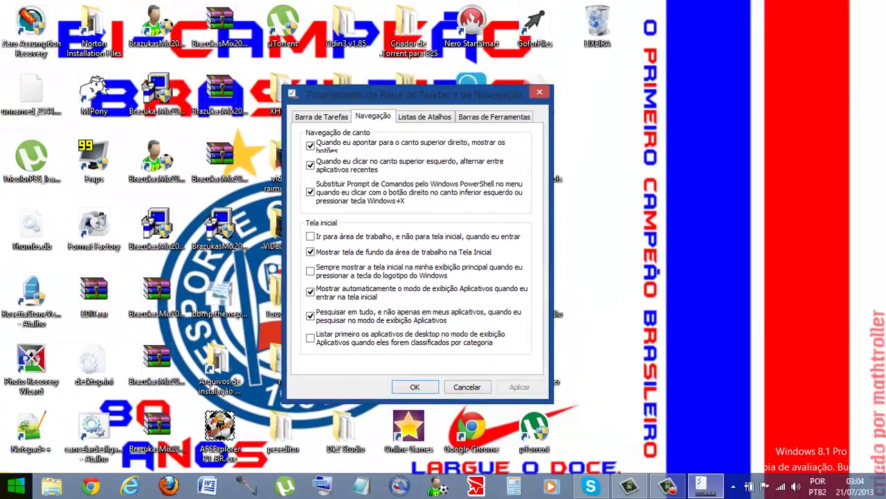
Open the Start screen to check which view it starts with, switching to the desktop and back
left_click(17, 485)
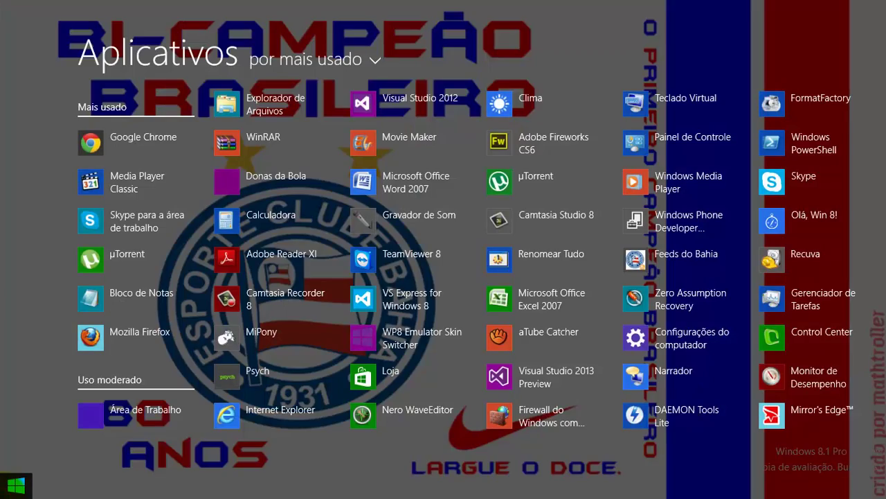
key("super")
key("super")
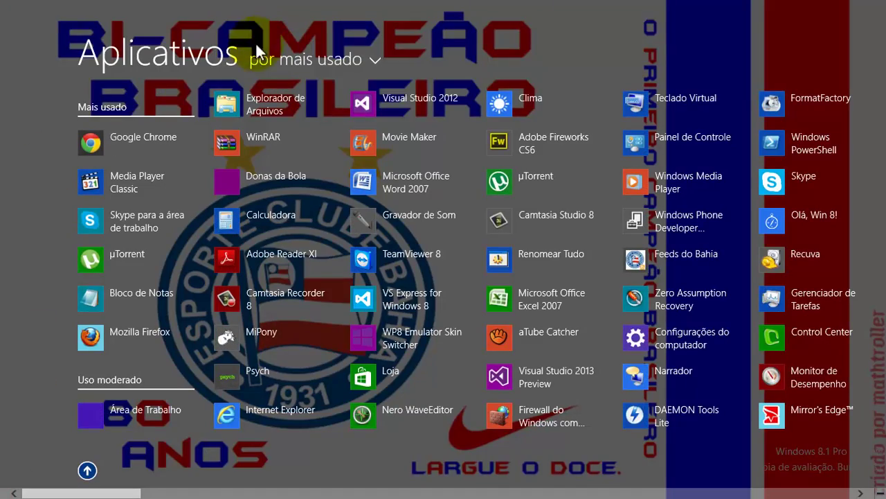
Sort the Aplicativos list "por categoria" and again "por mais usado", and return to the desktop
left_click(313, 63)
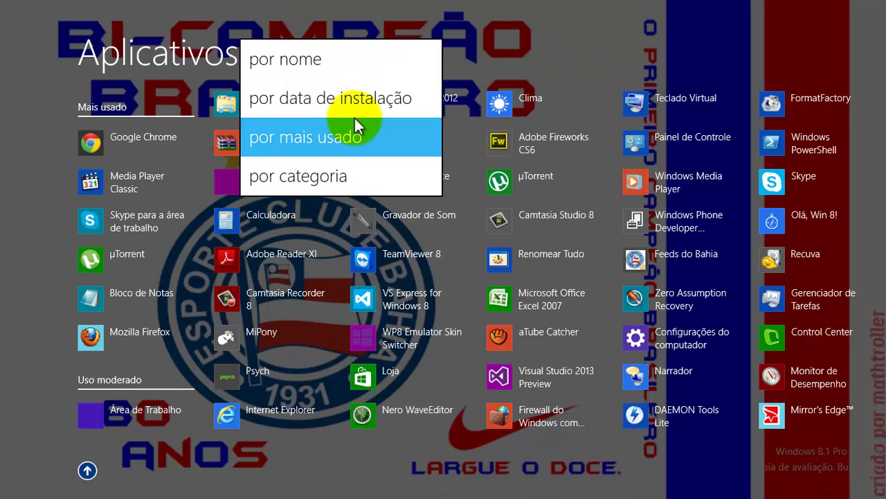
left_click(315, 180)
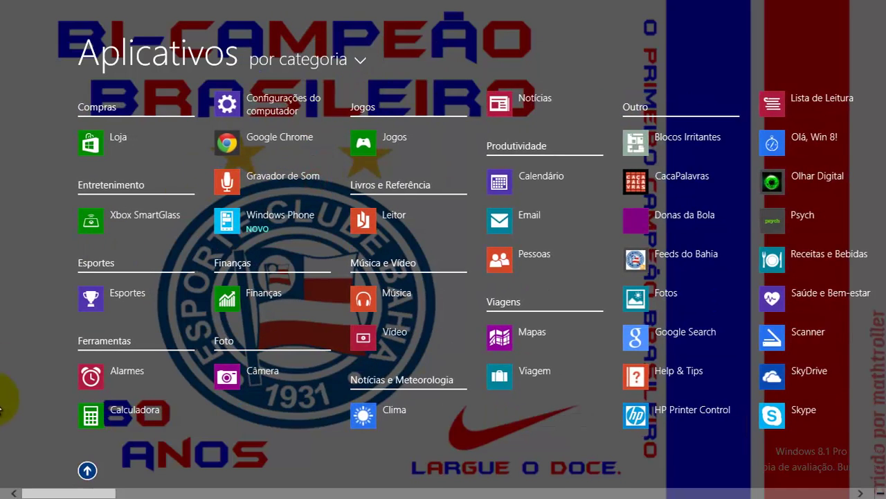
left_click(10, 488)
left_click(10, 488)
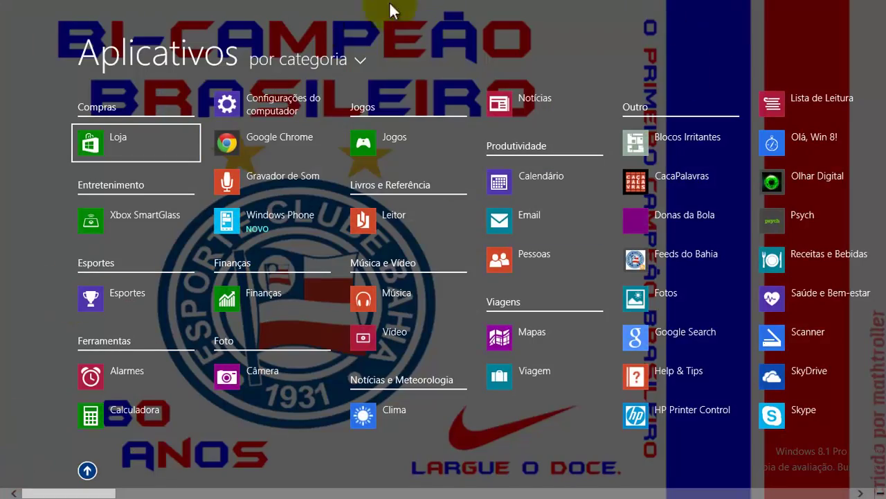
left_click(301, 68)
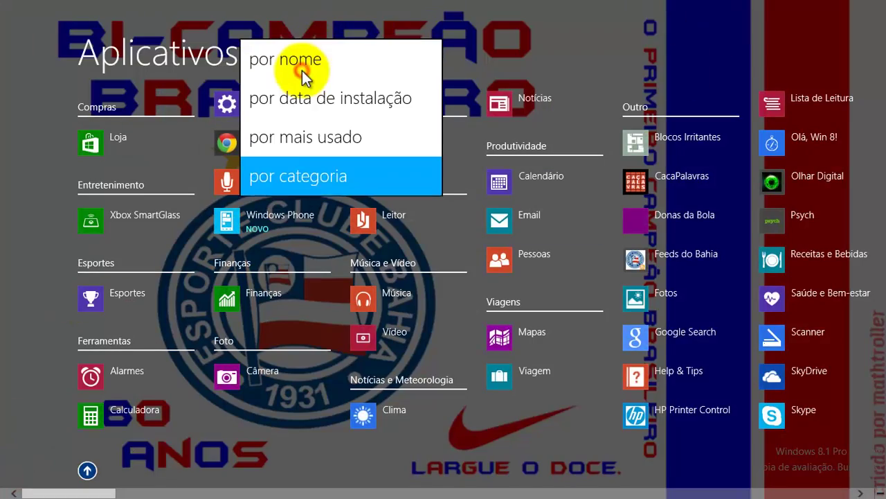
left_click(292, 148)
left_click(11, 488)
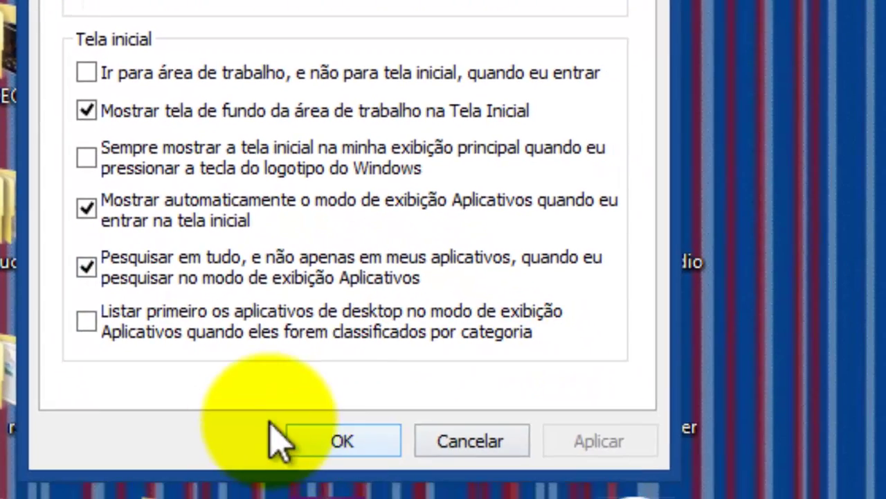
Close the taskbar properties with OK and look through the Aplicativos list opened from the desktop
left_click(349, 430)
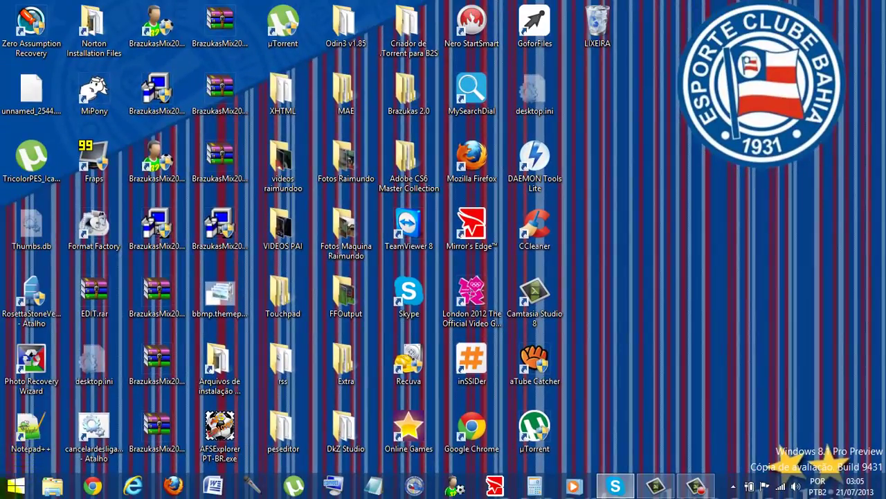
left_click(14, 486)
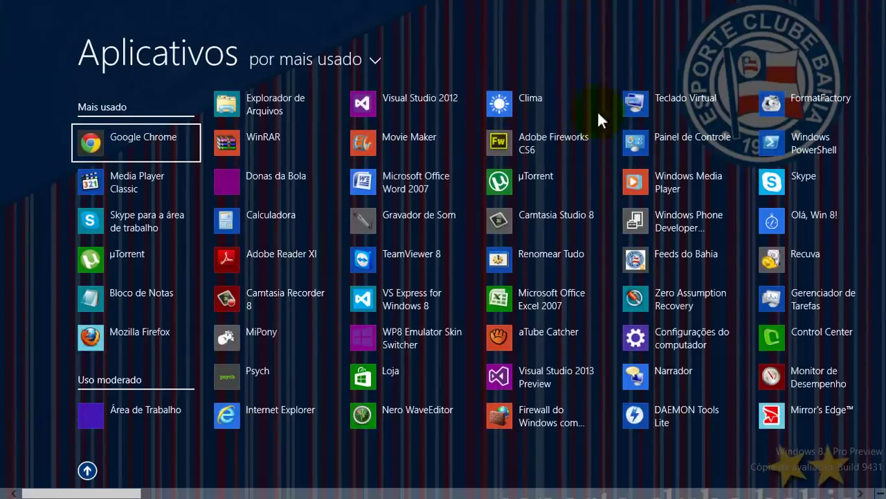
scroll(559, 182, "down", 10)
scroll(558, 179, "up", 10)
key("super")
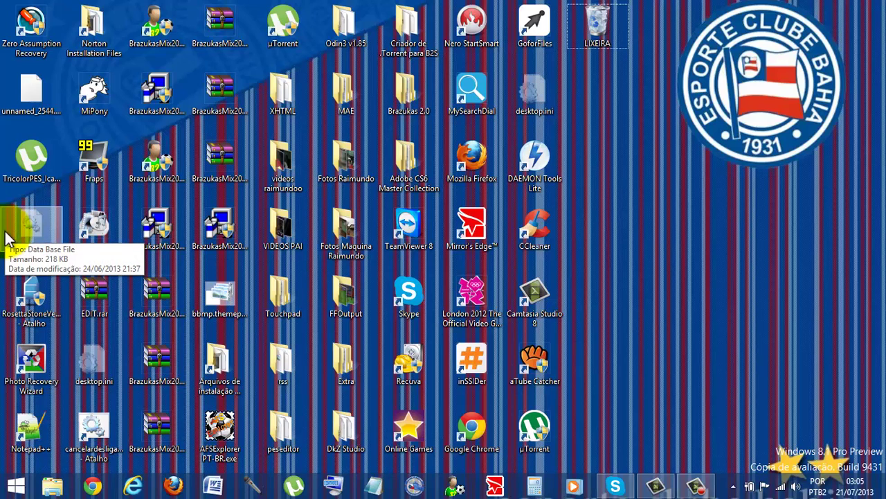
Switch repeatedly between the desktop and the Aplicativos view to compare their backgrounds, ending on the desktop
key("super")
key("super")
key("super")
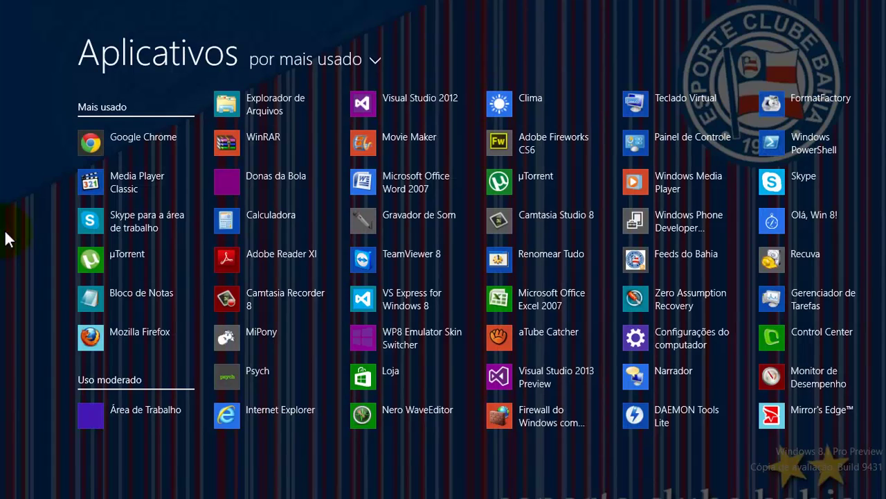
key("super")
key("super")
key("super")
key("super")
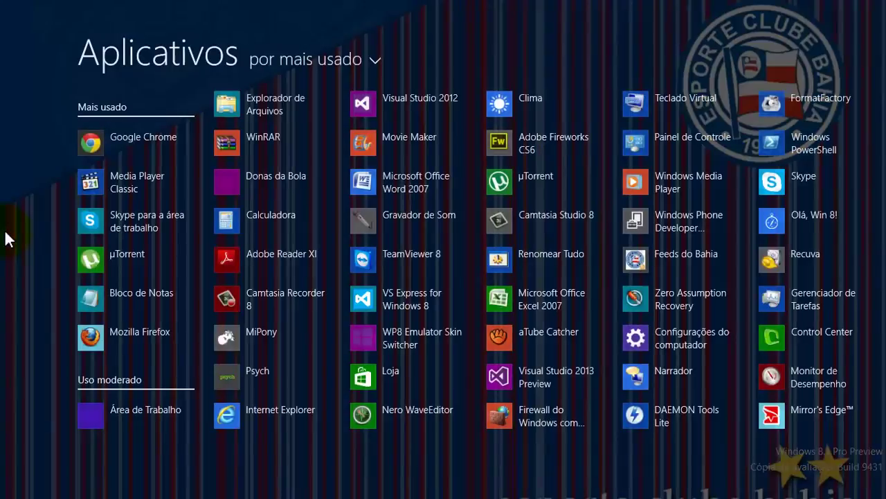
key("super")
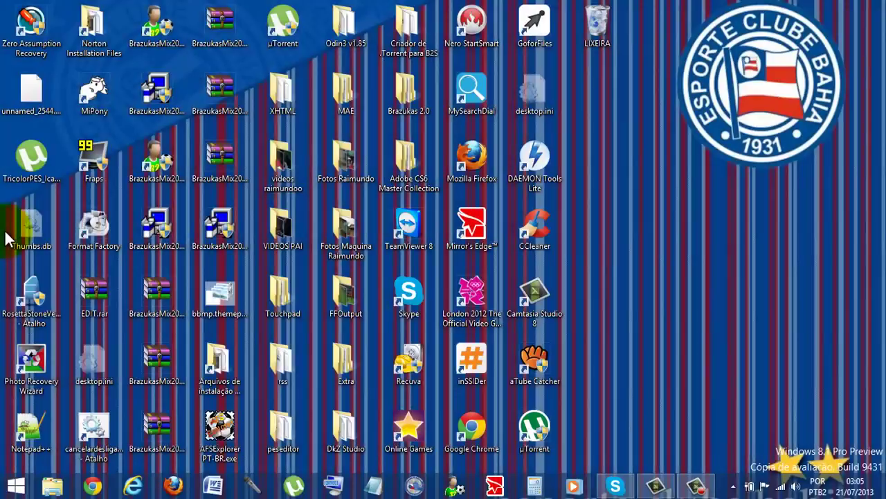
key("super")
key("super")
key("super")
key("super")
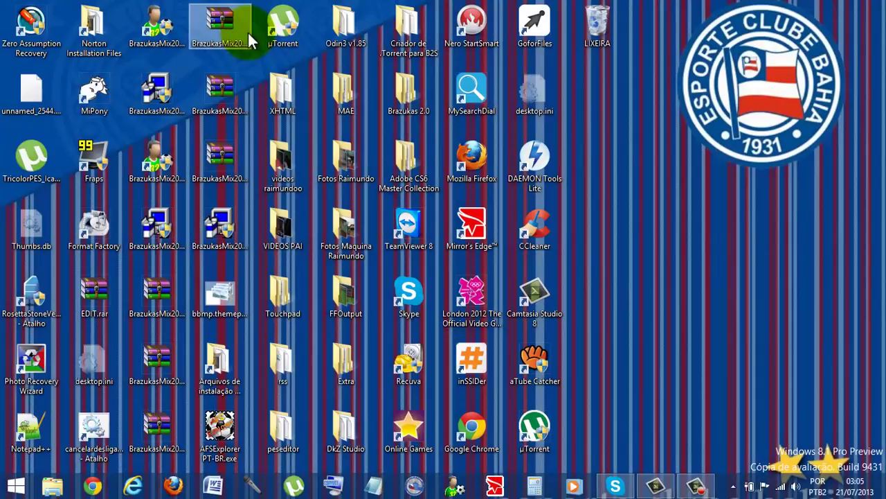
key("super")
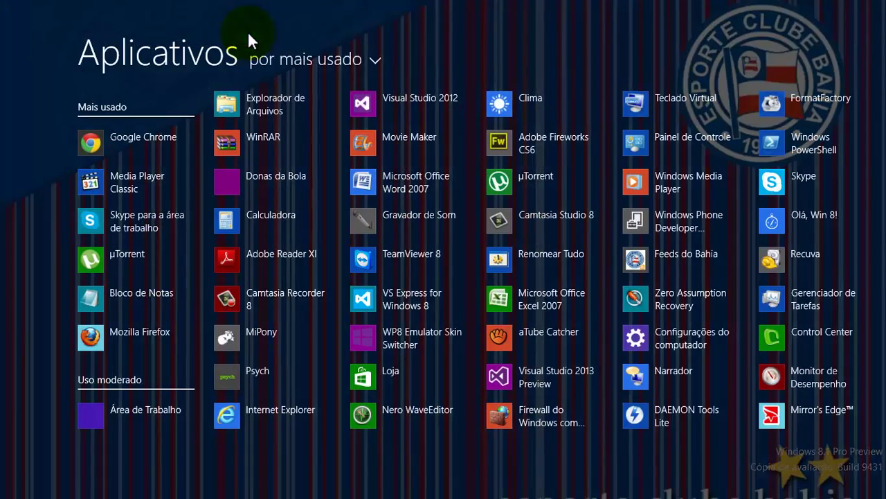
key("super")
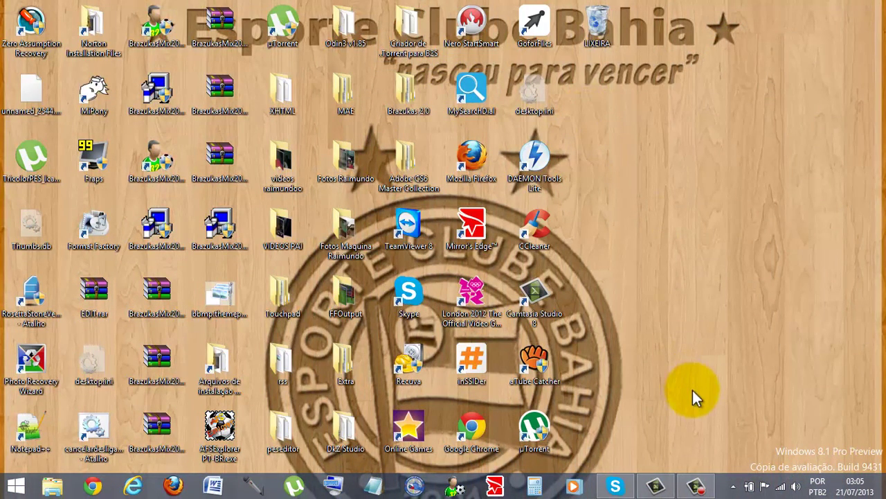
key("super")
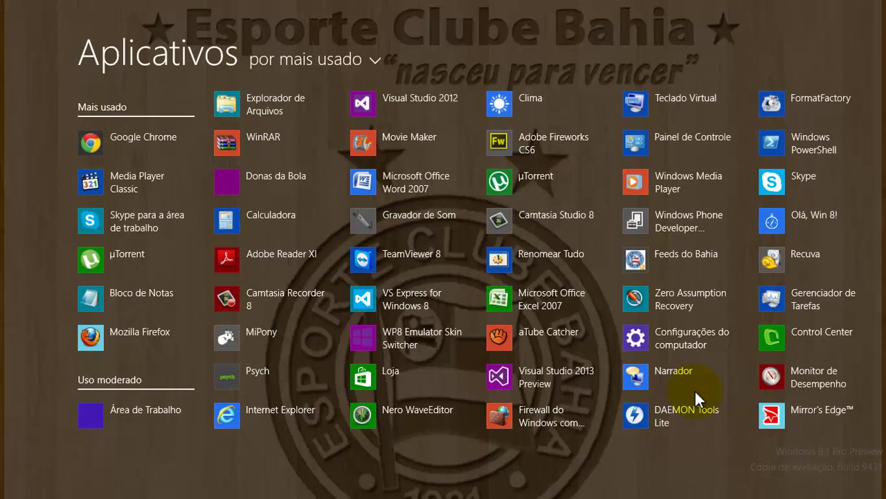
key("super")
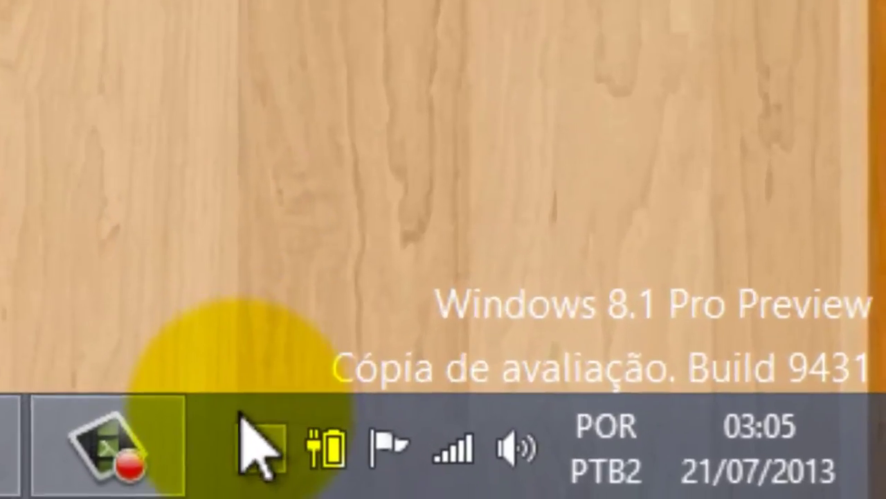
In the taskbar's navigation properties, enable always showing the Start screen on the main display with the Windows logo key, and apply
right_click(186, 412)
left_click(201, 374)
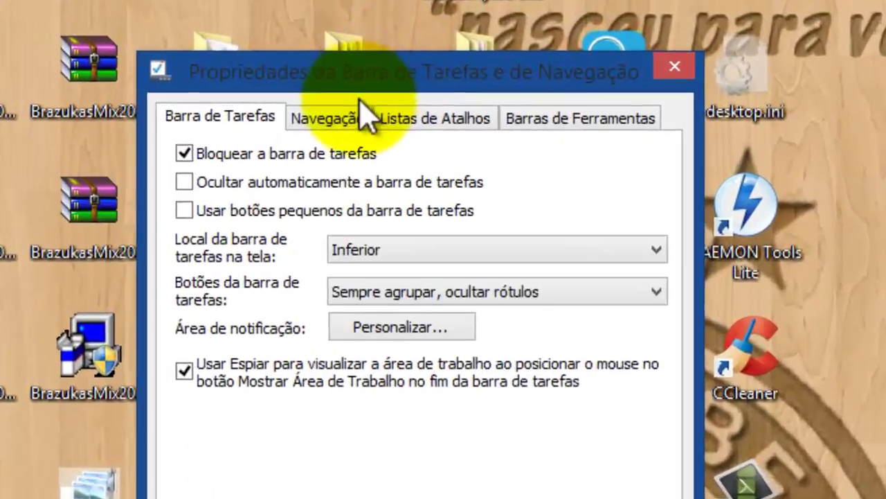
left_click(367, 117)
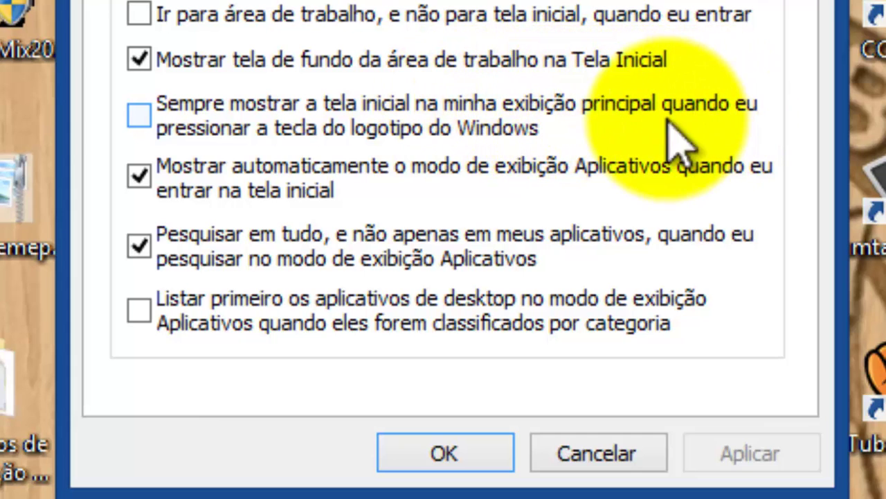
left_click(140, 111)
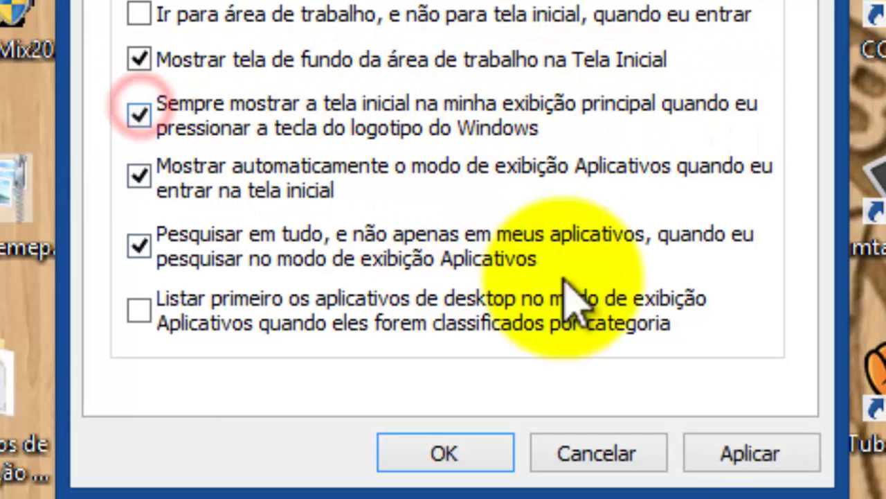
left_click(698, 454)
left_click(419, 453)
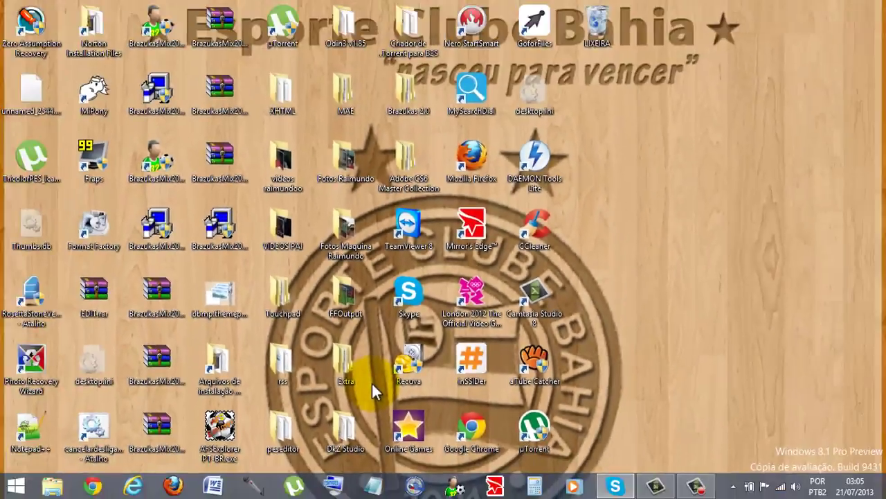
Test the Windows logo key setting by switching between the desktop and the Aplicativos view
key("super")
key("super")
key("super")
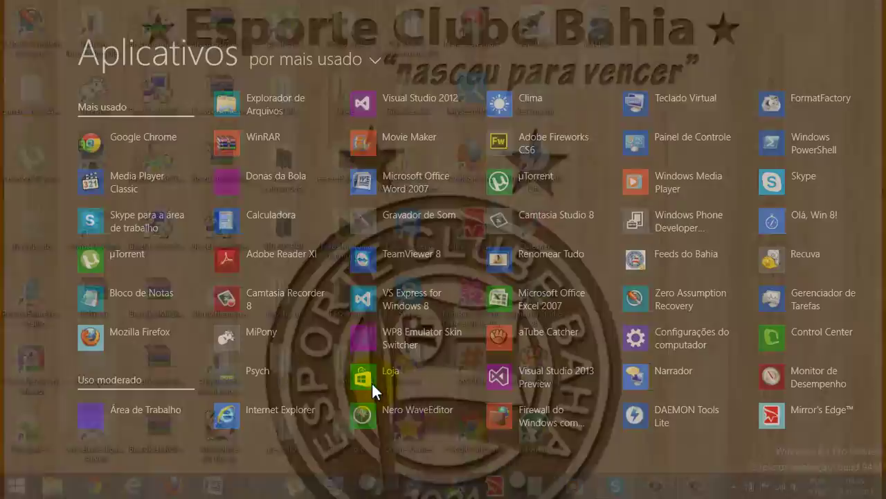
Keep toggling between the desktop and the Aplicativos view with different wallpapers to compare their backgrounds, ending on the desktop
key("super")
key("super")
key("super")
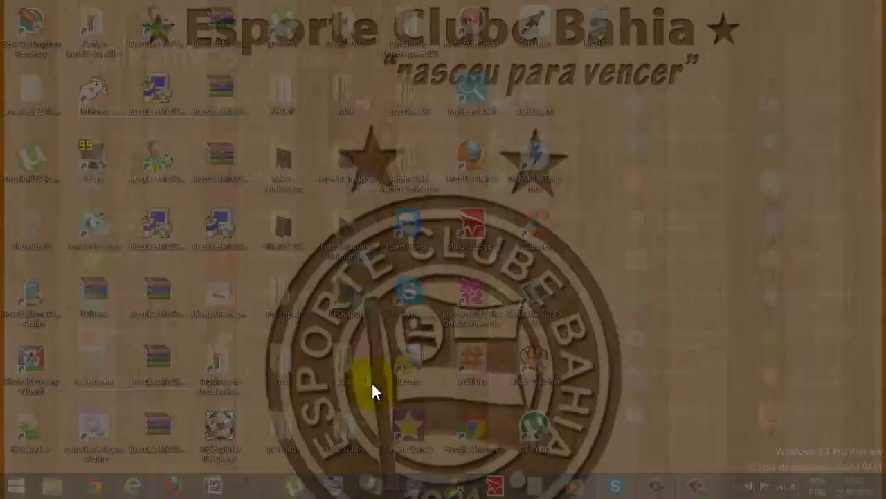
key("super")
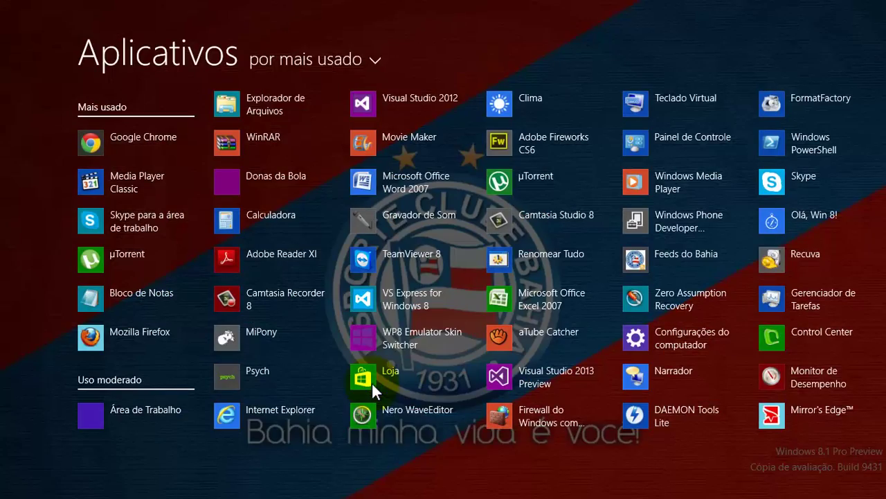
key("super")
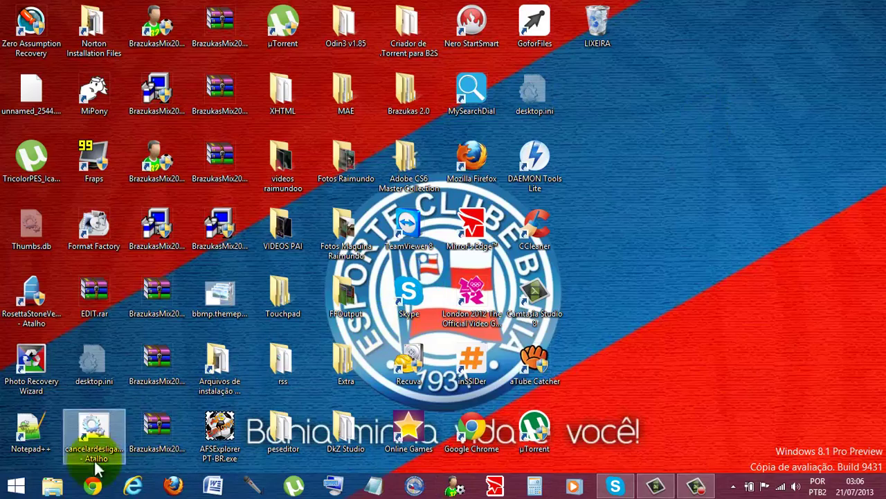
Open Aplicativos from the desktop, switch to the Iniciar tiles and back, and toggle the view once more
left_click(17, 486)
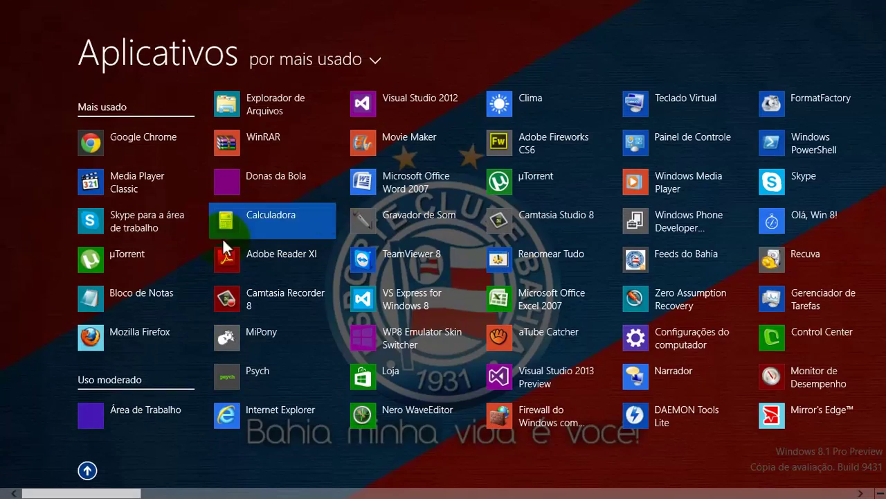
left_click(86, 472)
scroll(83, 474, "down", 3)
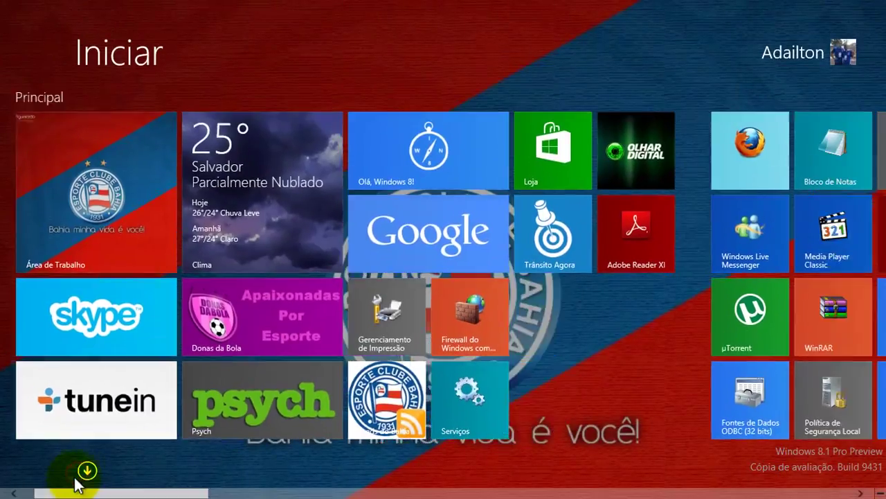
left_click(86, 472)
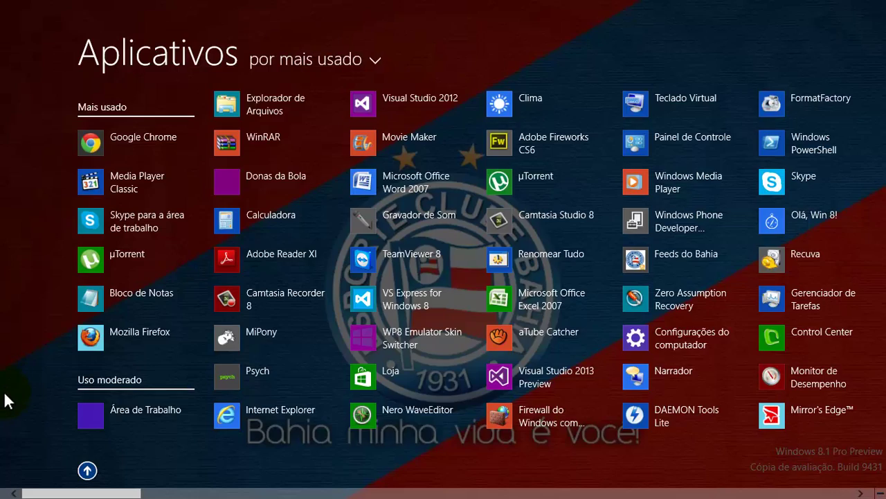
key("super")
key("super")
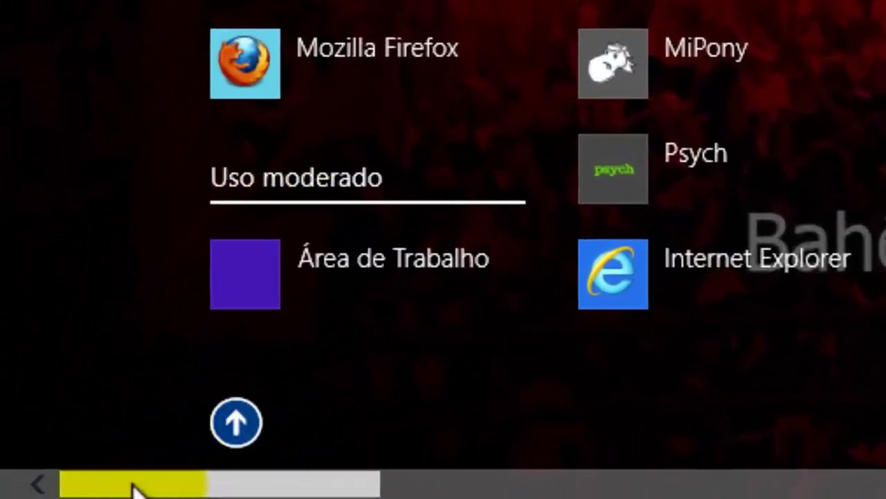
Switch from Aplicativos to the Iniciar tiles and look through all tile groups, returning to the Principal group
left_click(88, 472)
scroll(224, 291, "down", 12)
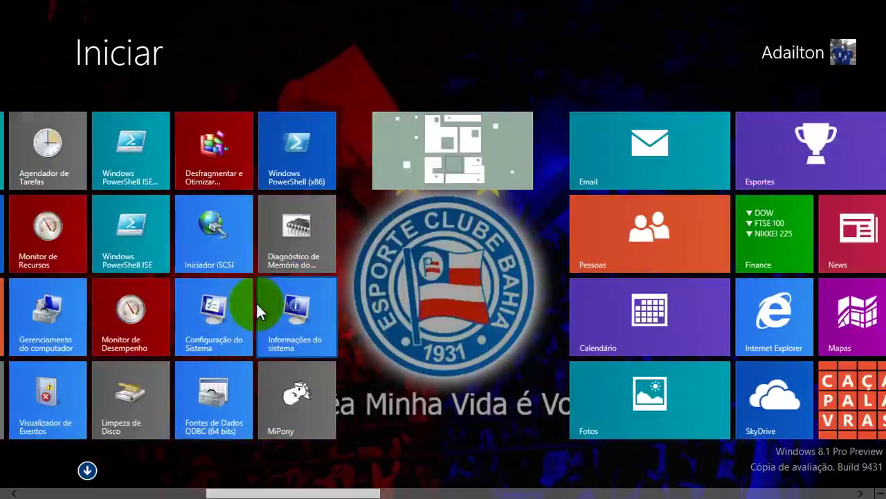
scroll(460, 222, "up", 12)
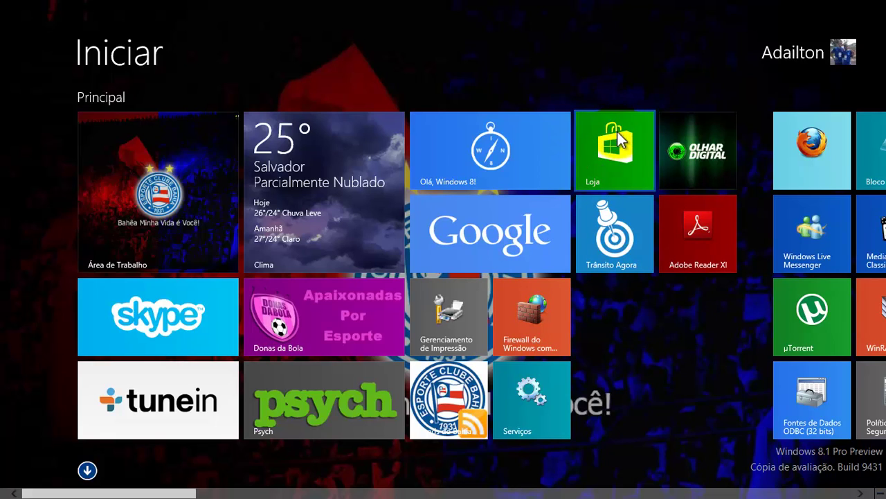
Open the Loja app, close it, and reopen it from the Iniciar tiles
left_click(604, 173)
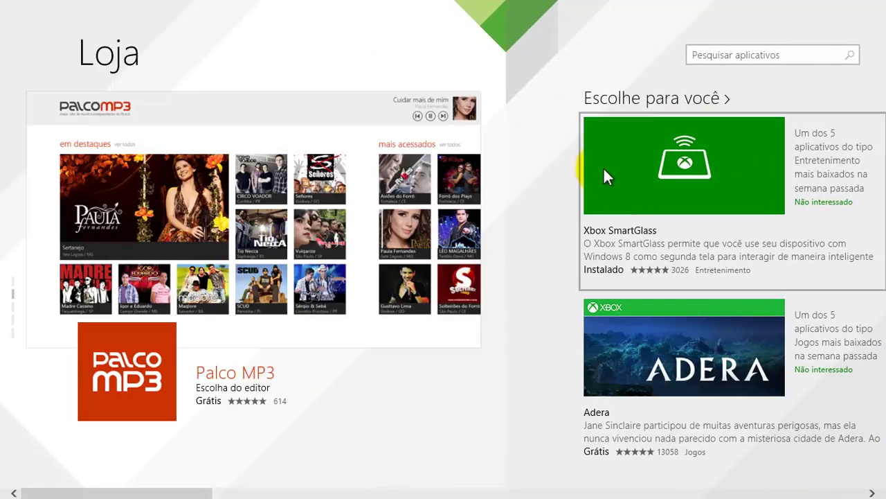
left_click_drag(524, 4, 592, 484)
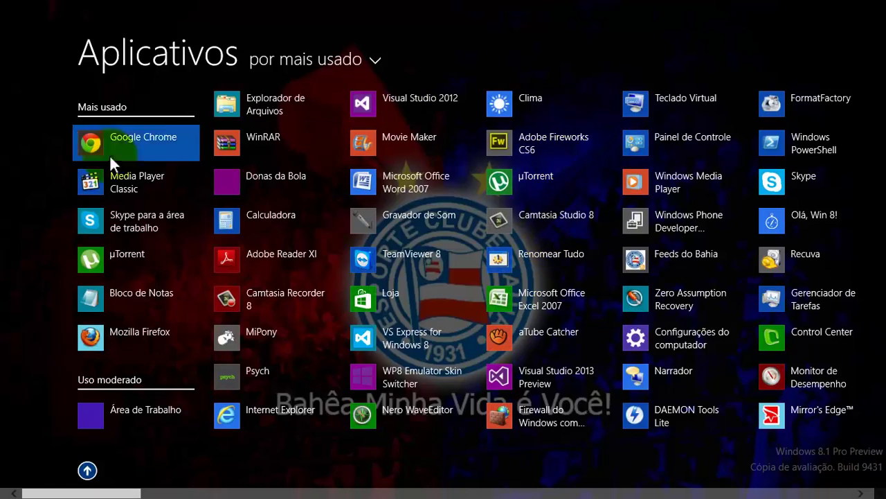
left_click(87, 471)
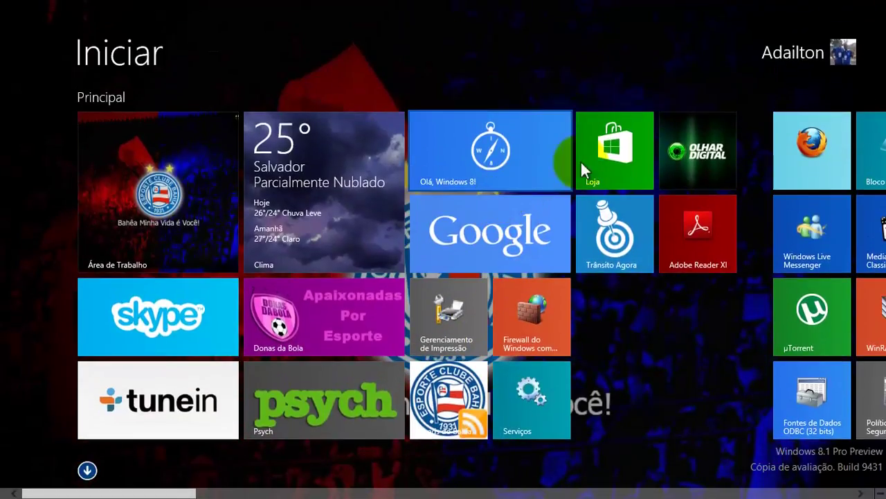
left_click(602, 160)
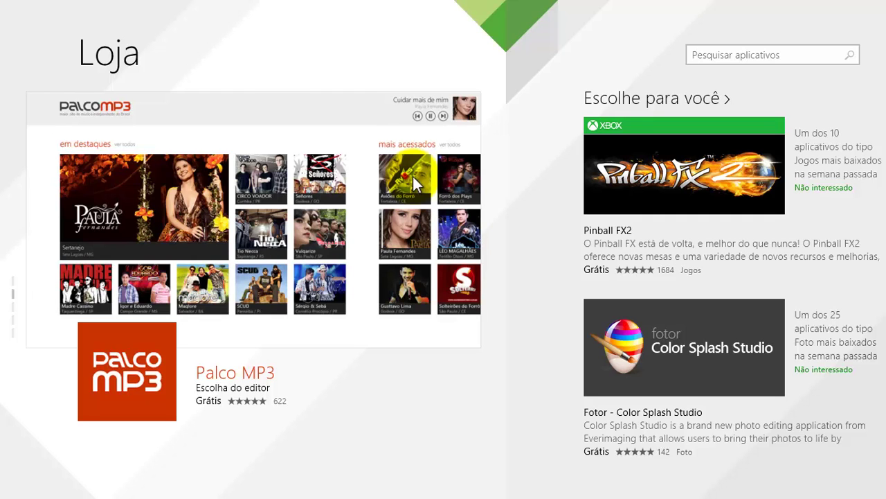
Browse the Loja home page through the recommended, top paid and top free apps, returning to the featured app
scroll(314, 232, "down", 5)
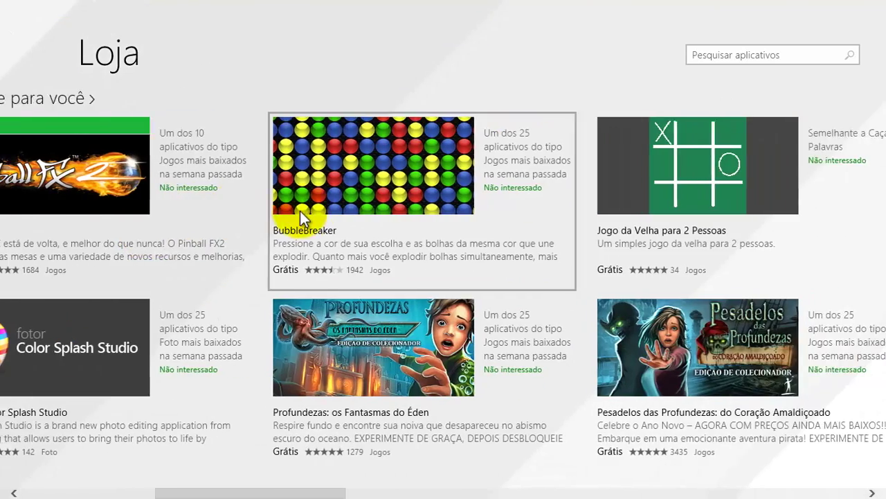
scroll(300, 211, "down", 10)
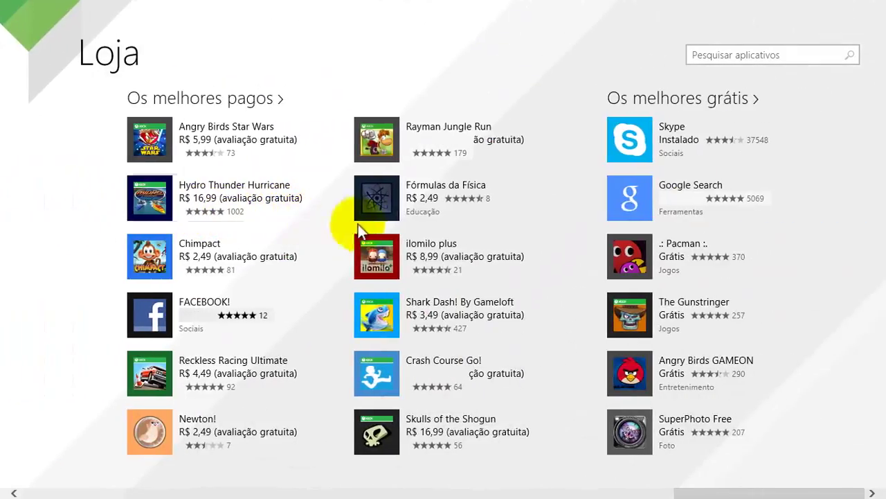
scroll(824, 244, "up", 12)
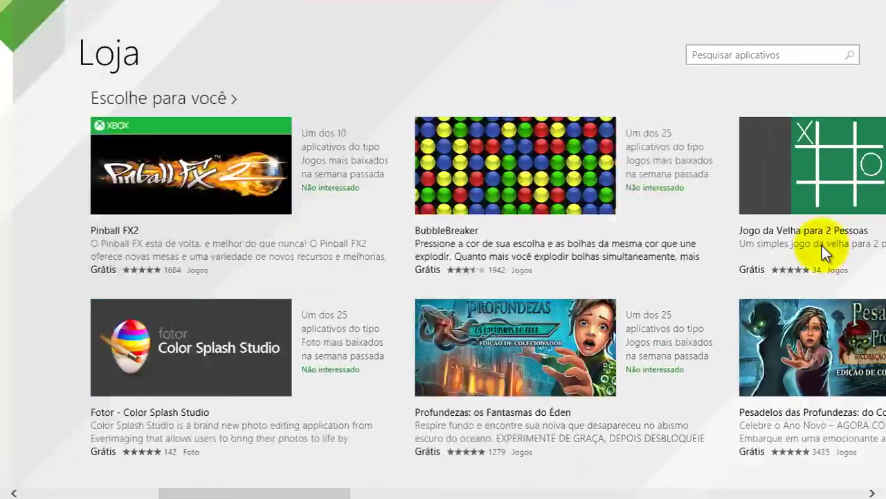
scroll(606, 256, "up", 3)
scroll(363, 228, "down", 5)
scroll(369, 227, "up", 4)
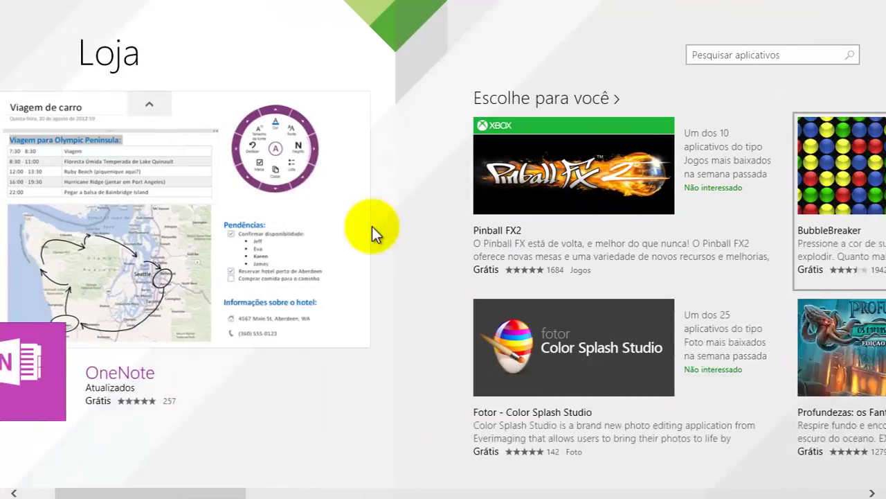
scroll(371, 226, "up", 2)
Flip through the featured apps, view the Angry Birds Star Wars page and return to the Loja home page
left_click(263, 100)
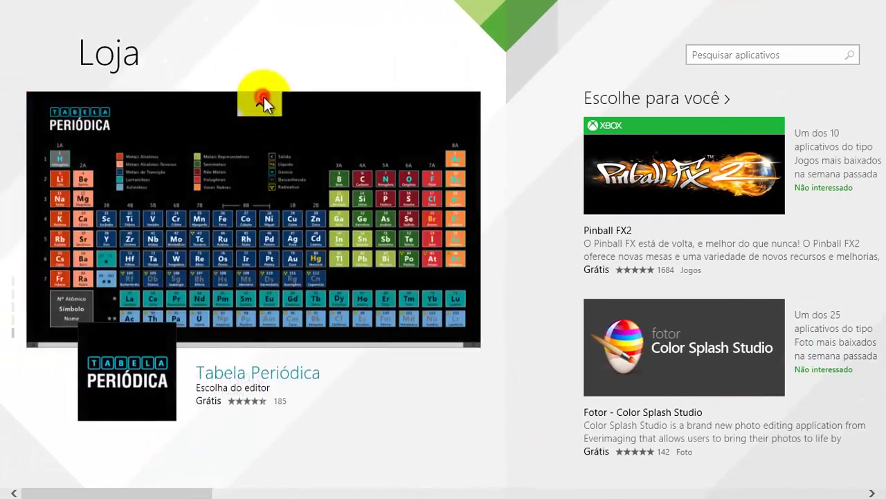
left_click(263, 99)
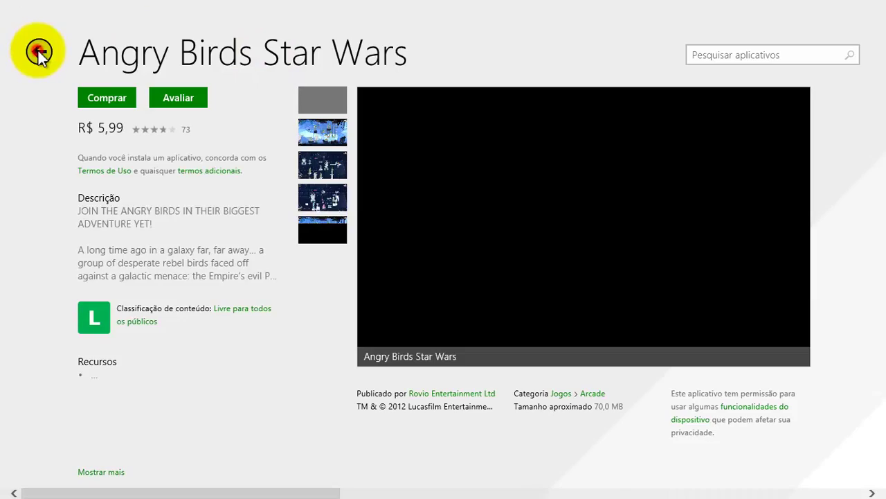
left_click(38, 51)
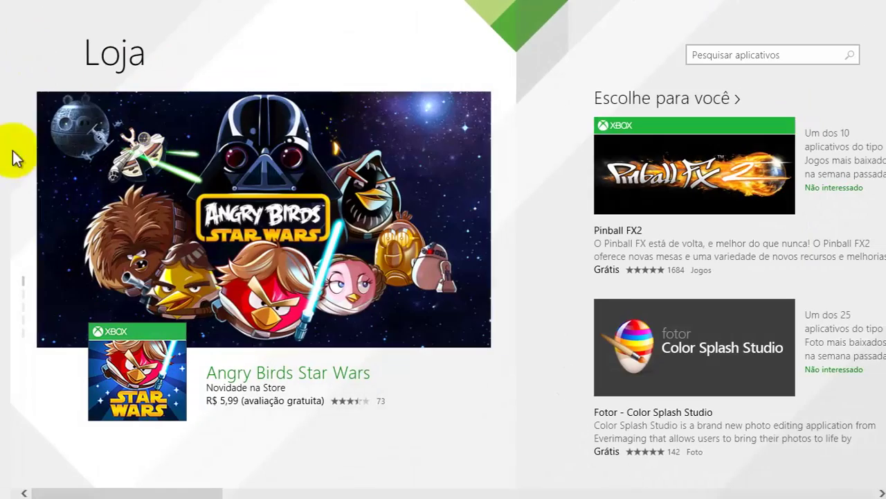
Search the Loja for "Donas da" and open the Donas da Bola app page from the suggestions
left_click(750, 55)
type("Donas da")
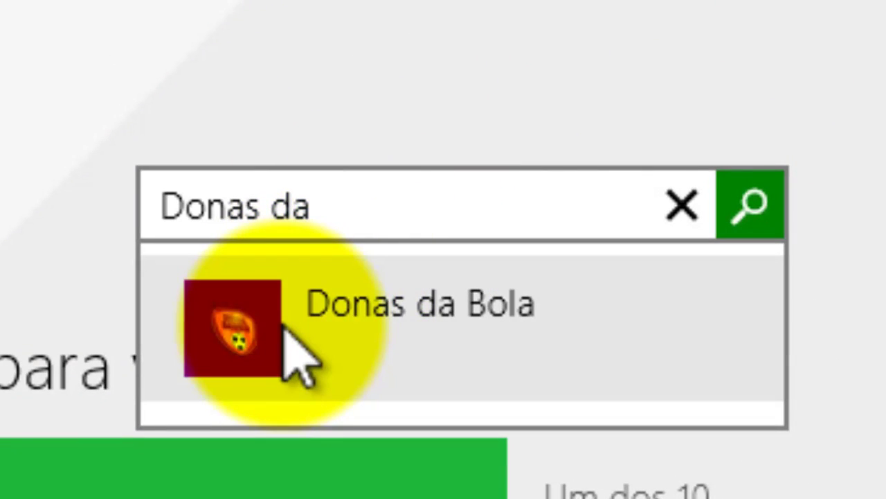
left_click(287, 327)
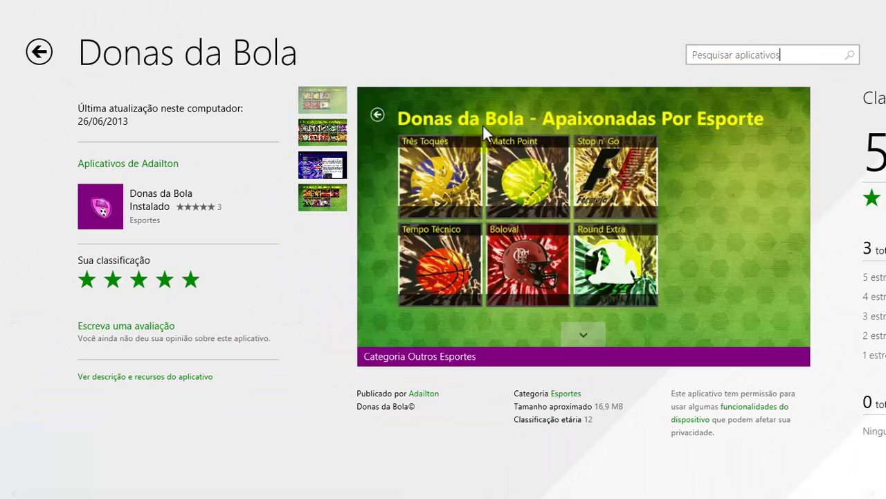
Examine the Donas da Bola star rating and page through the app's screenshots to Categoria Colunas Especiais
left_click(378, 113)
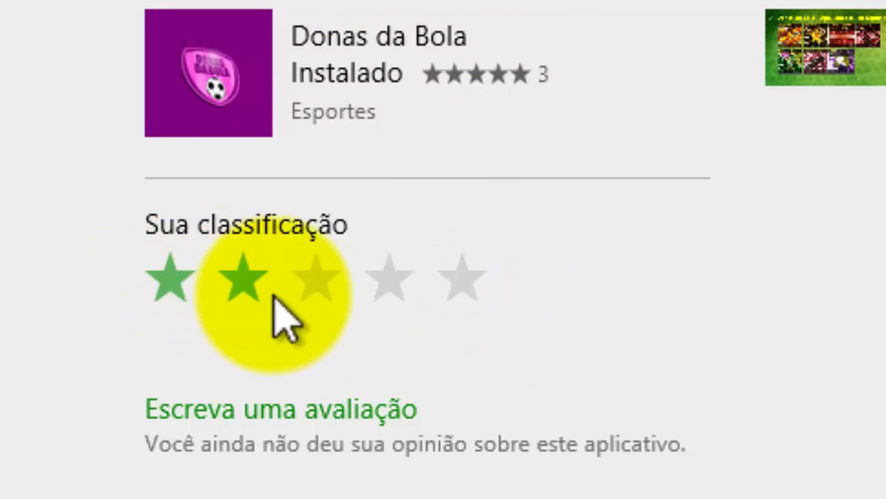
left_click(493, 288)
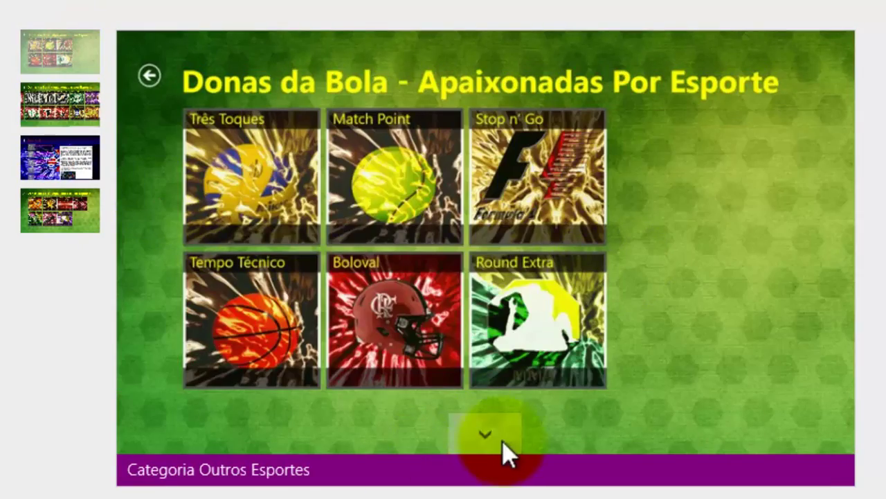
left_click(511, 436)
left_click(511, 436)
left_click(511, 436)
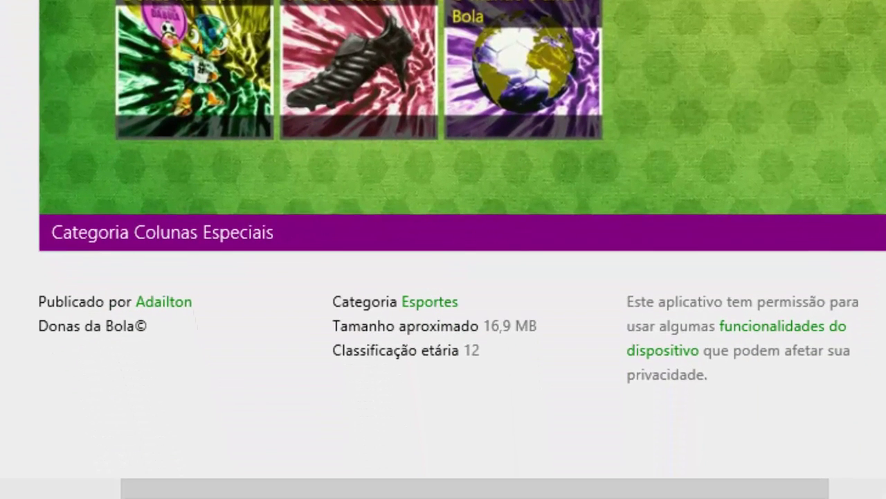
Review the ratings, reviews and details of Donas da Bola, and open the list of its publisher's apps
left_click(330, 498)
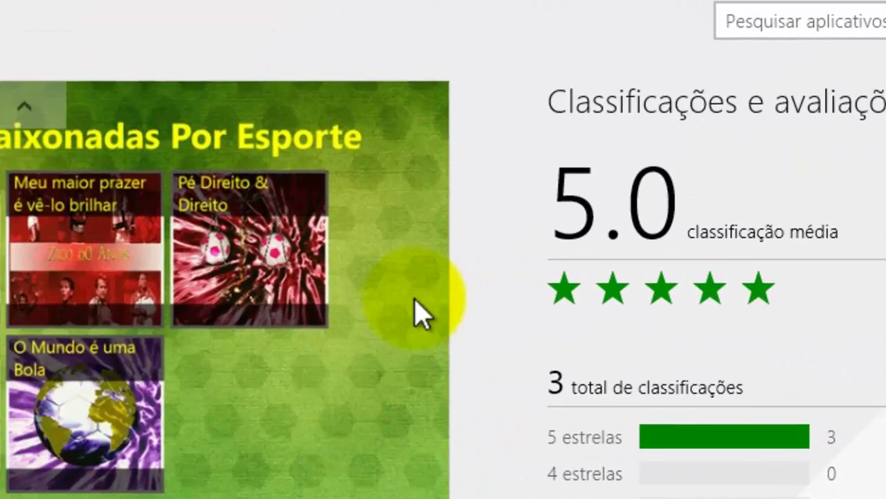
scroll(9, 248, "down", 3)
scroll(10, 249, "up", 3)
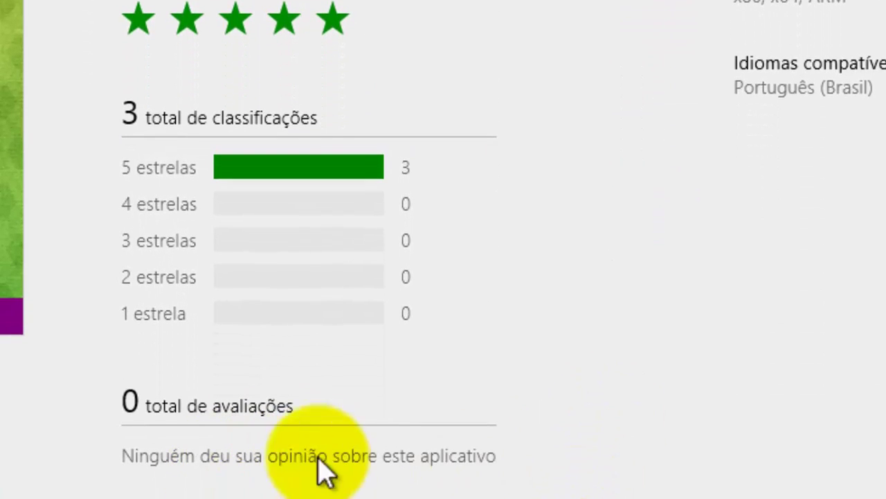
scroll(591, 34, "down", 5)
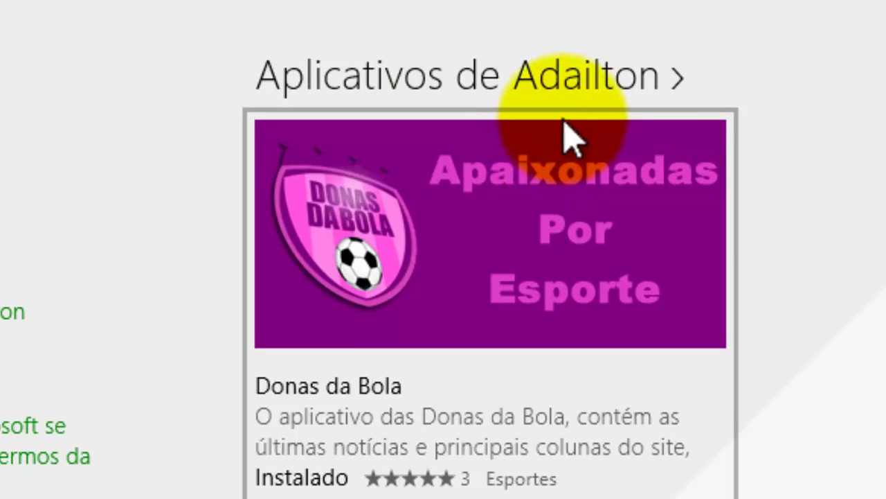
left_click(538, 94)
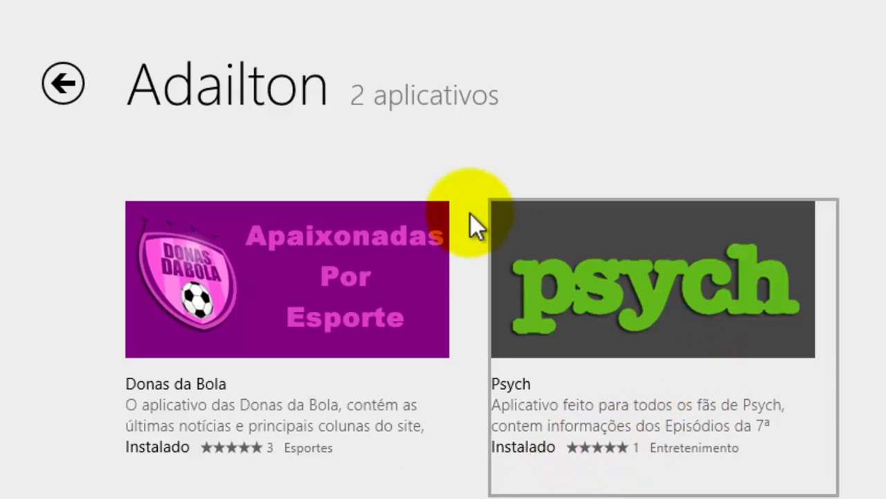
Open the Psych app page and view its screenshots, ending back on Página Principal
left_click(627, 322)
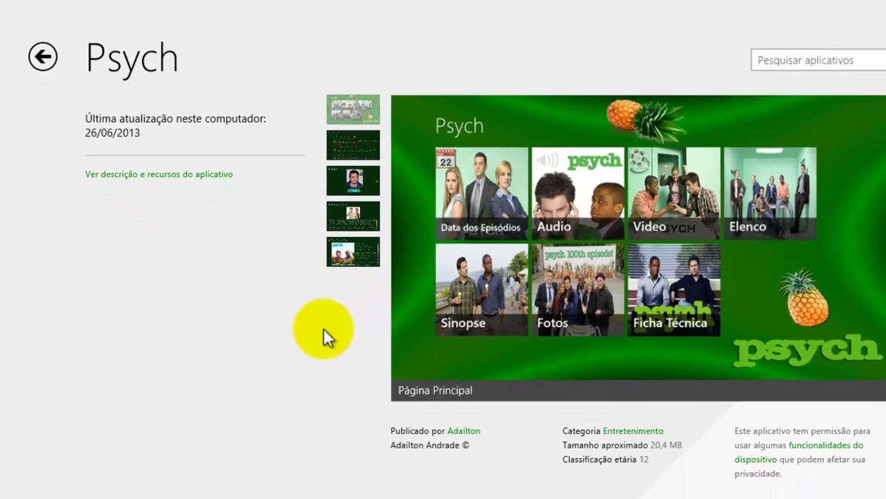
left_click(347, 185)
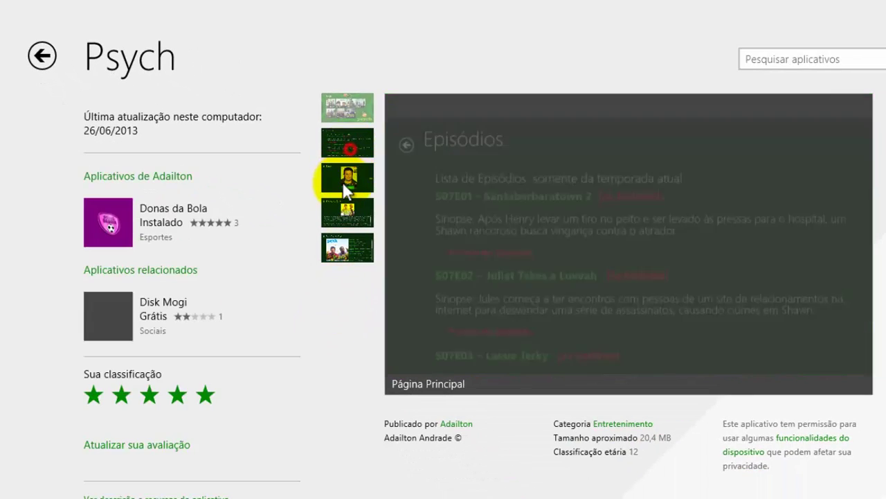
left_click(347, 216)
left_click(346, 247)
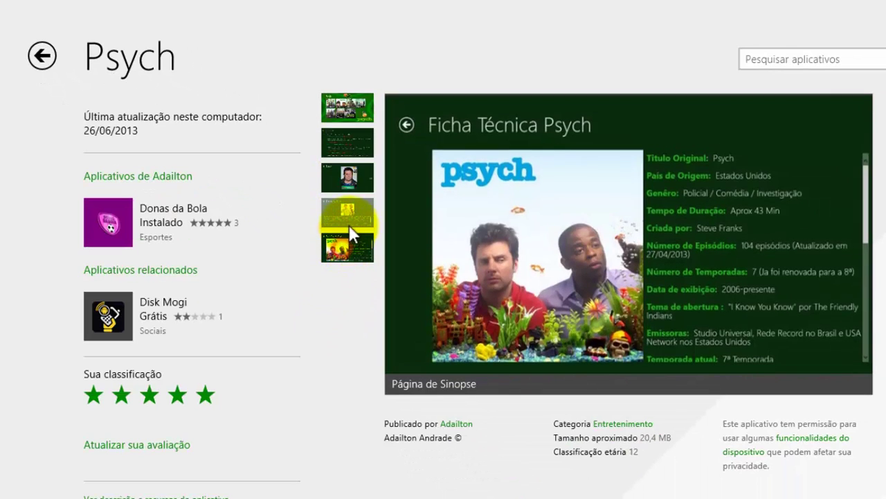
left_click(344, 109)
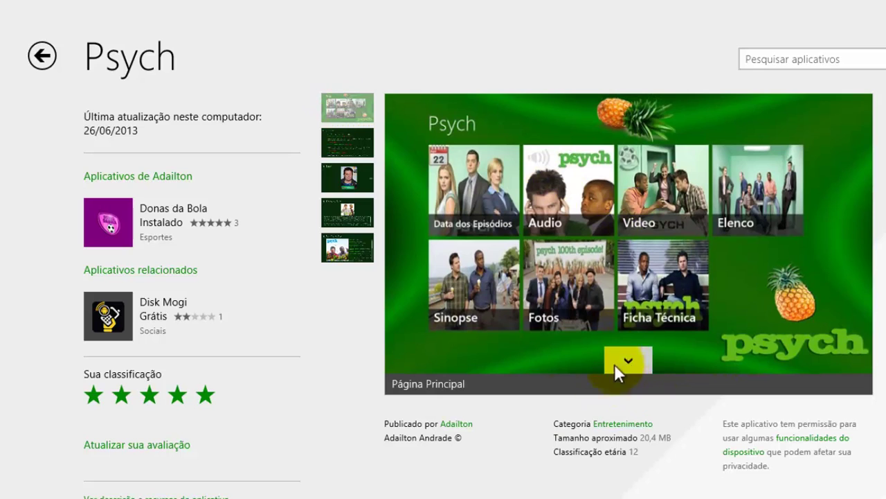
Return to the publisher's app list and open the Donas da Bola page
left_click(42, 57)
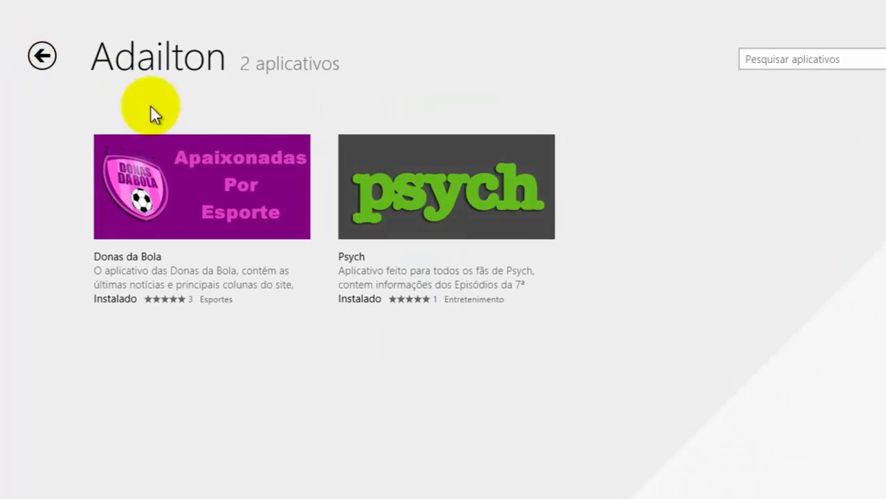
left_click(258, 172)
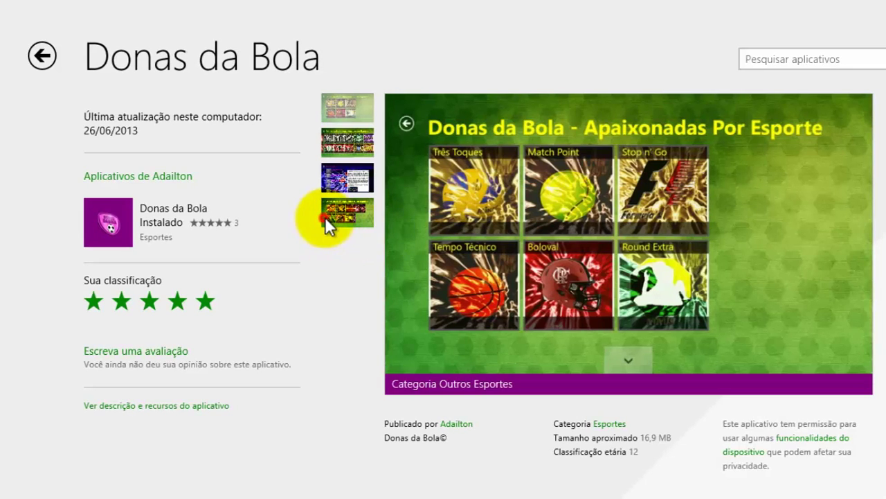
Browse the Donas da Bola screenshots back and forth, ending on Pagina do Bahia
left_click(325, 216)
left_click(346, 188)
left_click(353, 148)
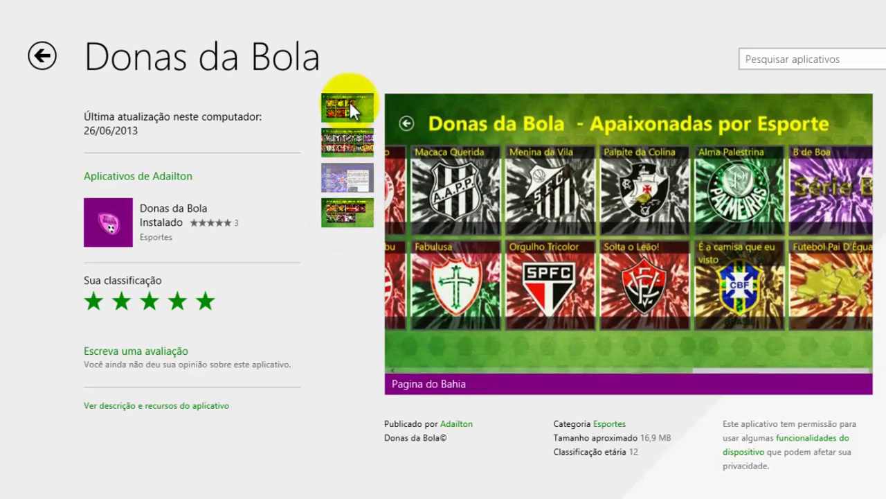
left_click(350, 101)
left_click(628, 364)
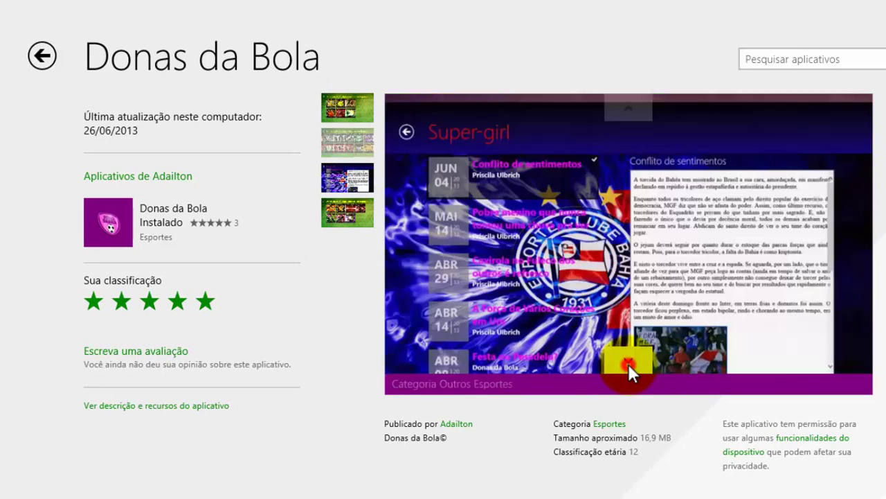
left_click(627, 361)
left_click(627, 361)
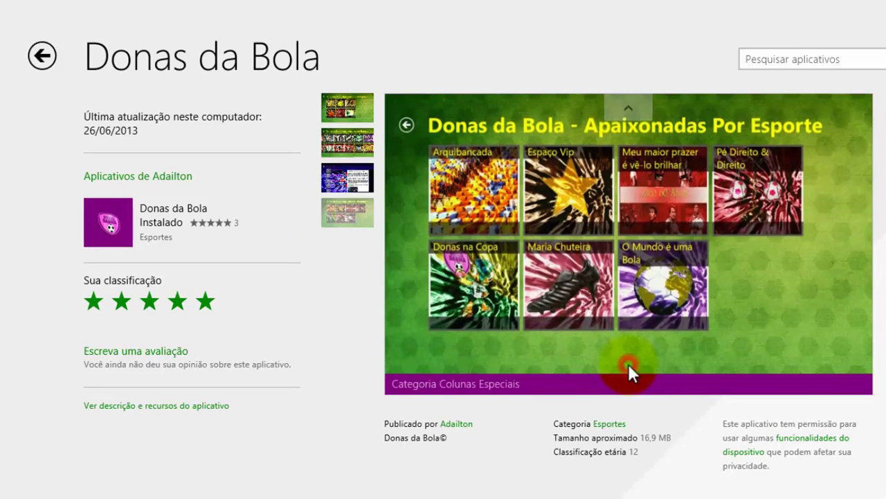
left_click(625, 106)
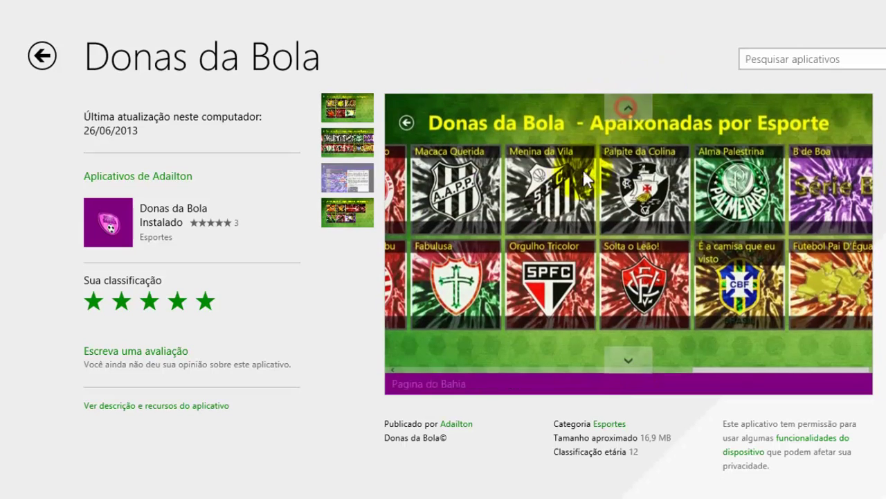
left_click(338, 182)
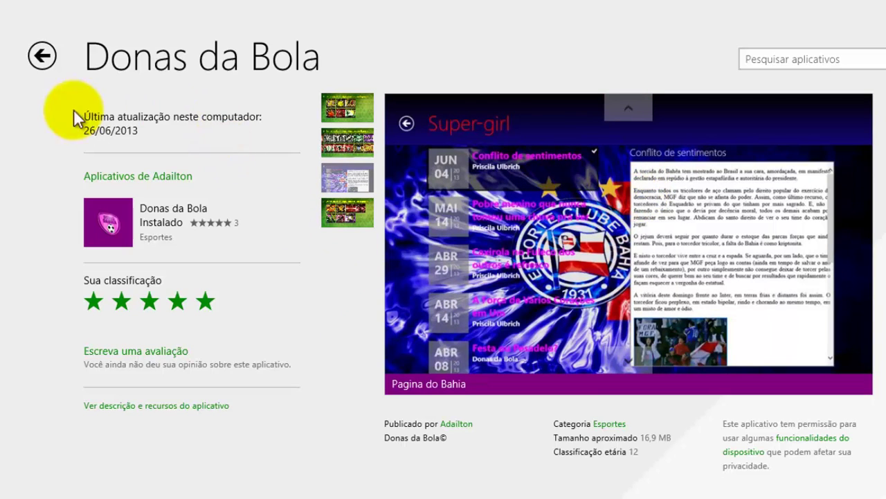
Go back through the publisher's app list and the Donas da Bola details to the Loja home page
left_click(38, 58)
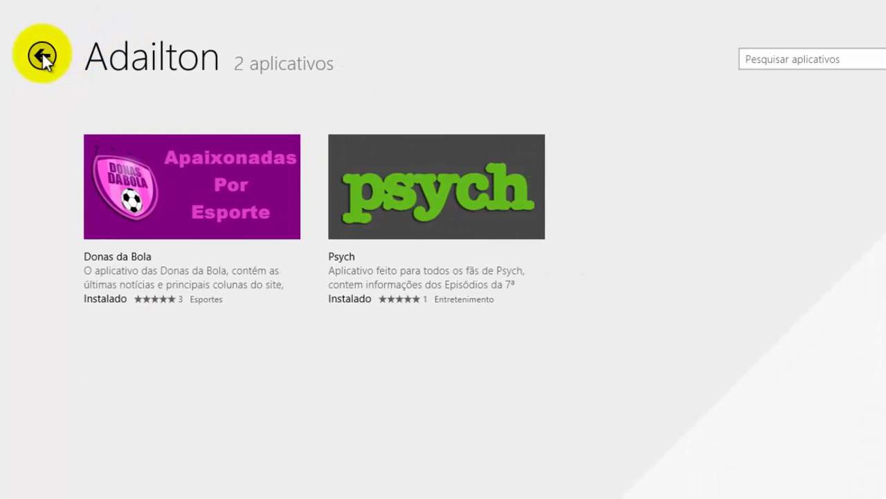
left_click(42, 55)
scroll(181, 95, "down", 5)
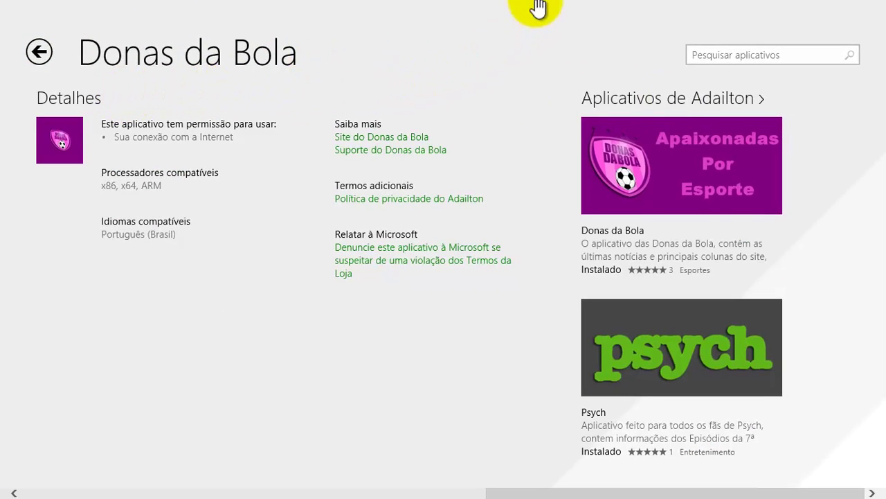
left_click_drag(539, 8, 416, 62)
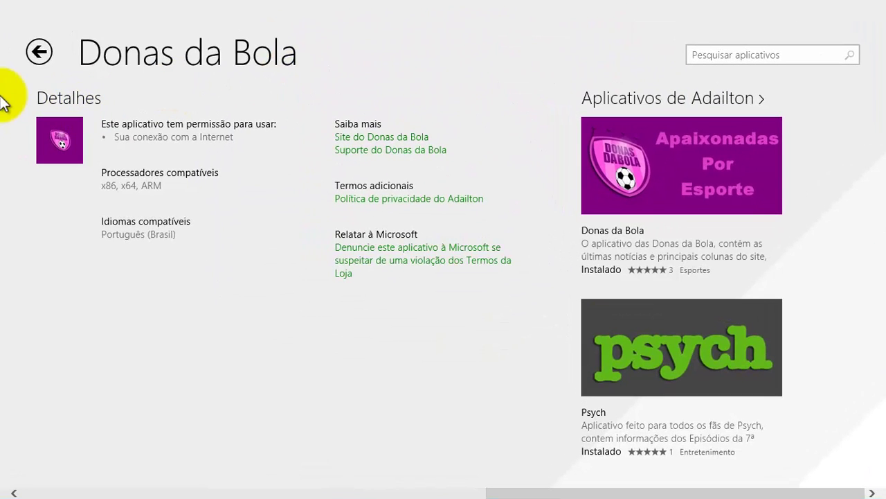
left_click(42, 50)
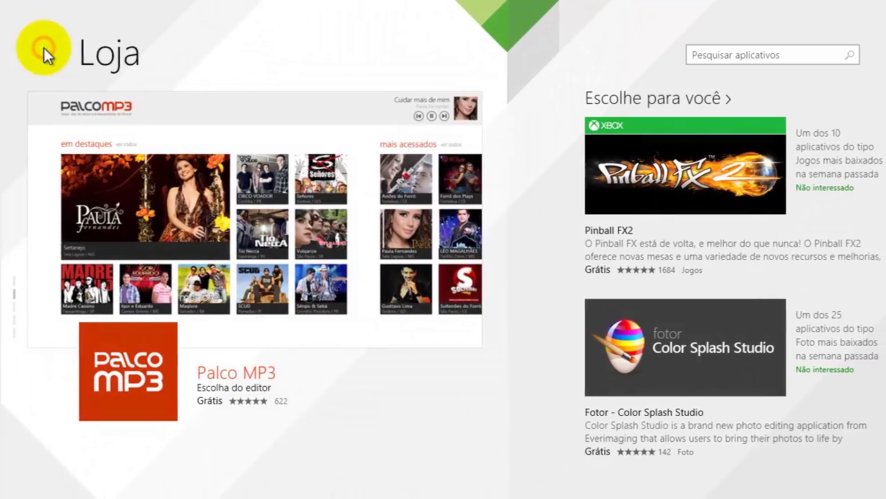
Look through the Loja home page to the top paid and free apps, and open the Os melhores grátis list
scroll(329, 263, "down", 2)
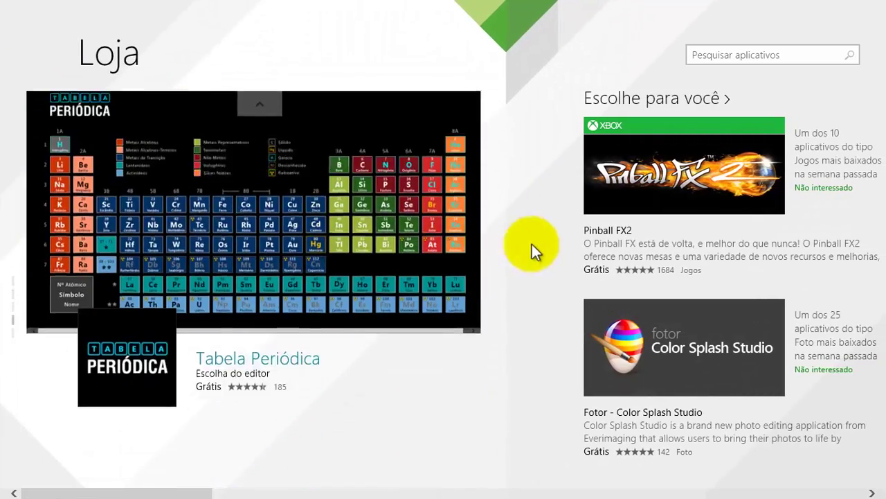
scroll(531, 244, "down", 10)
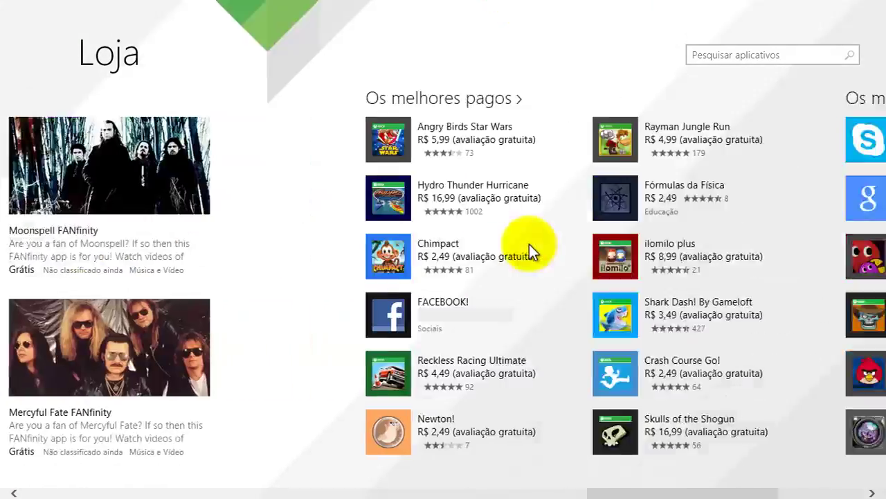
scroll(529, 244, "down", 3)
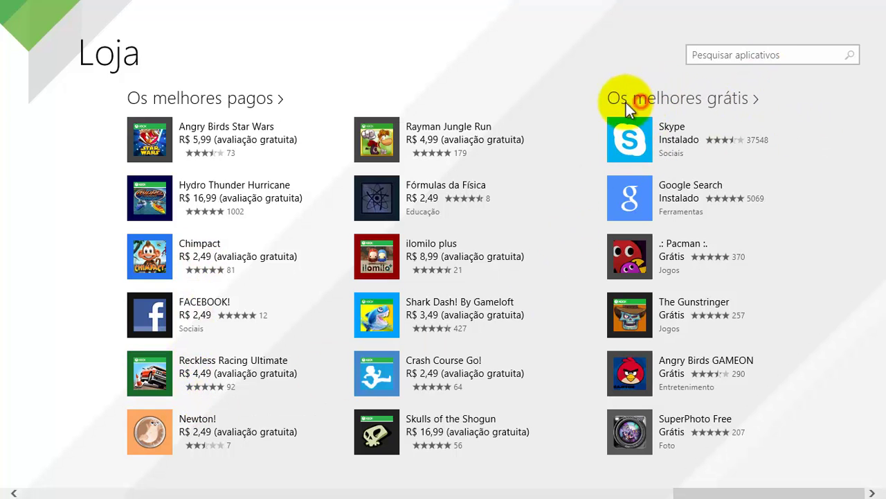
left_click(630, 198)
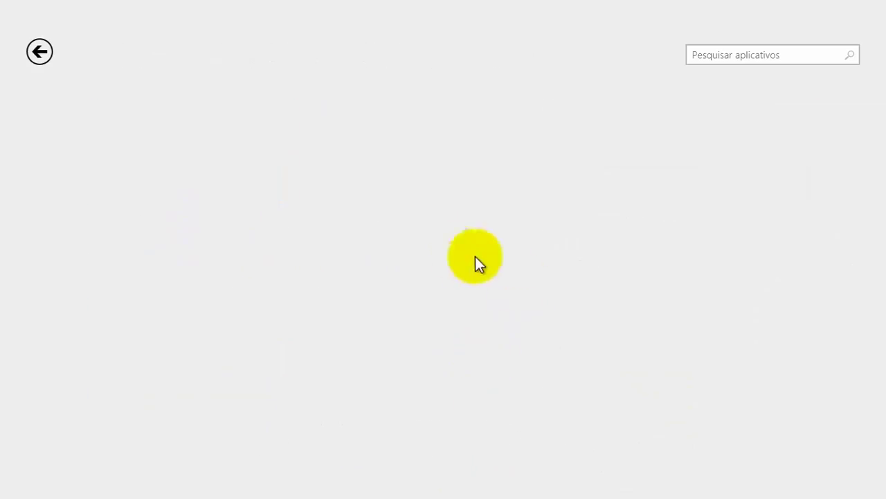
Browse the apps in Os melhores grátis, and return to the beginning of the Loja home page
scroll(412, 269, "right", 15)
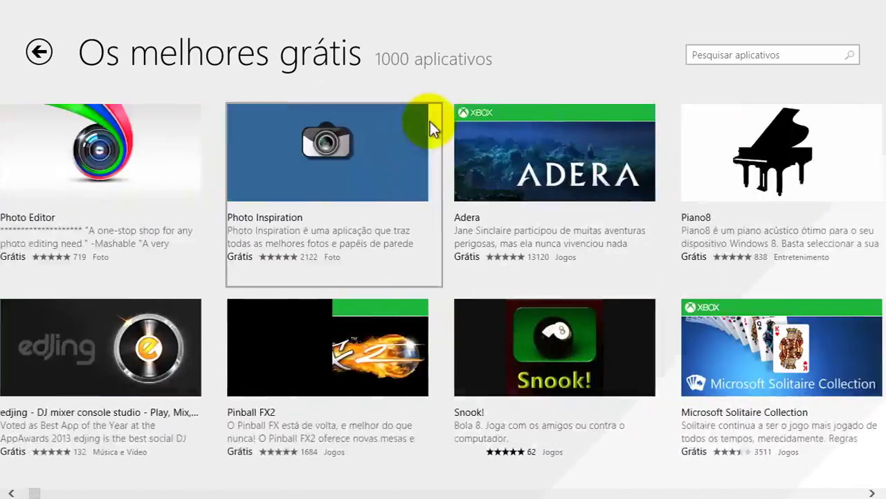
scroll(185, 134, "left", 15)
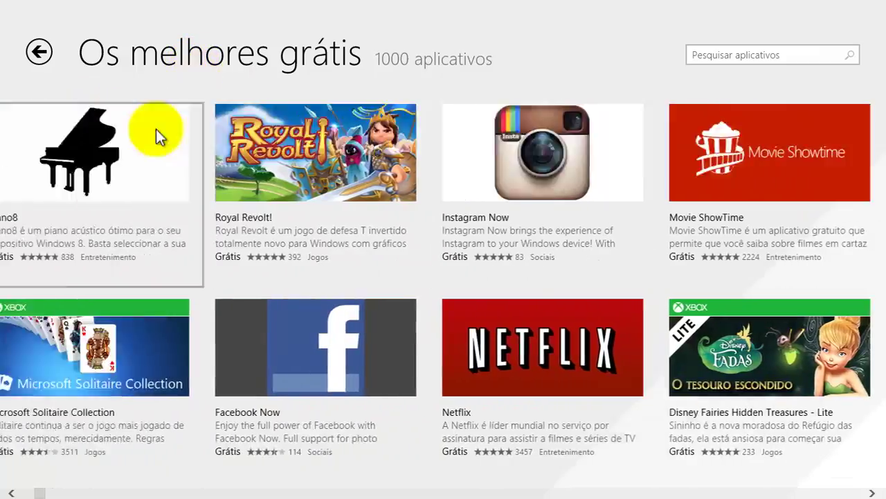
scroll(243, 159, "right", 10)
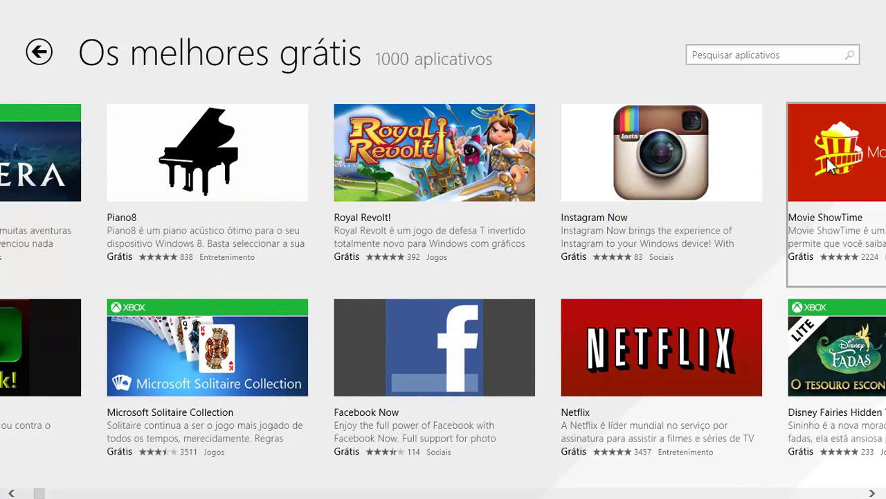
scroll(17, 194, "left", 12)
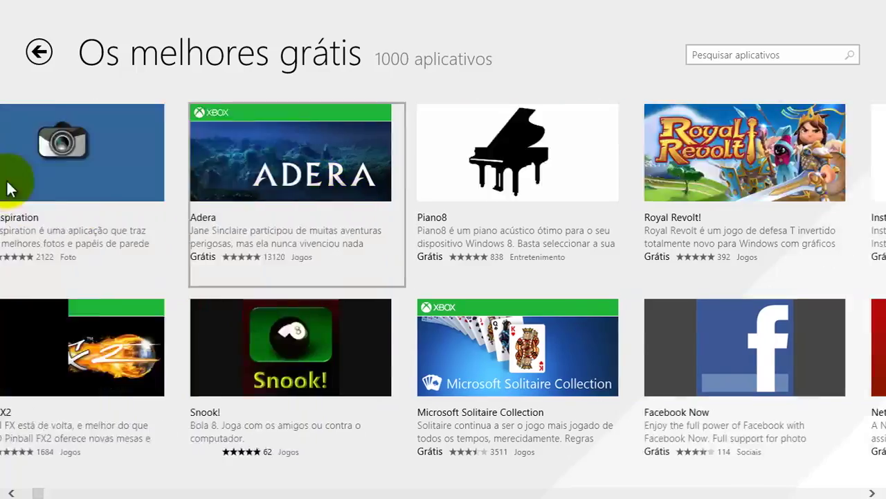
scroll(69, 138, "left", 6)
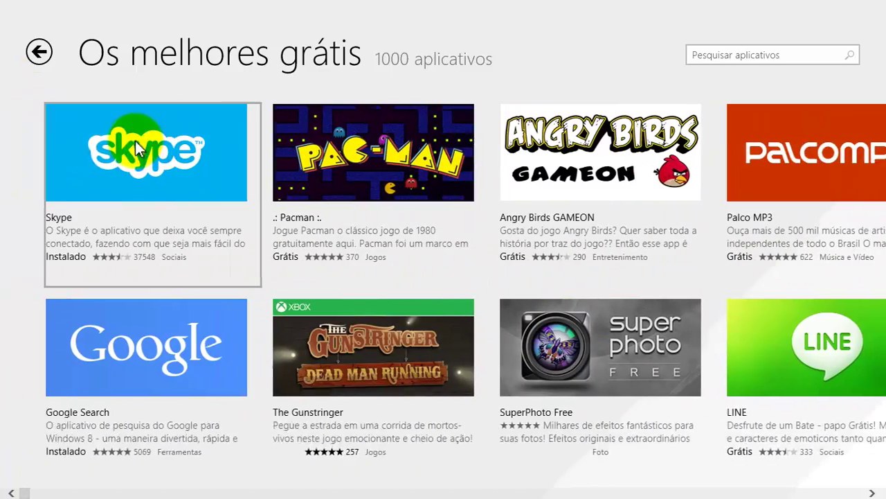
scroll(597, 232, "right", 15)
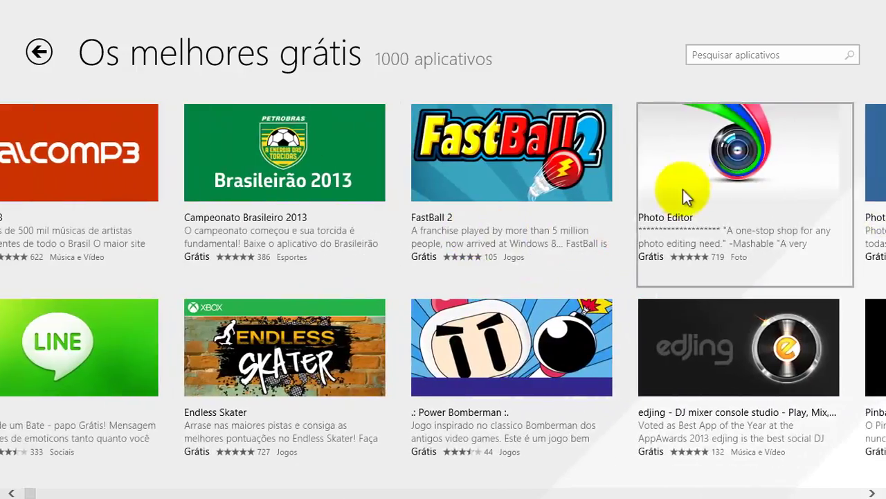
scroll(356, 232, "right", 7)
scroll(55, 121, "left", 20)
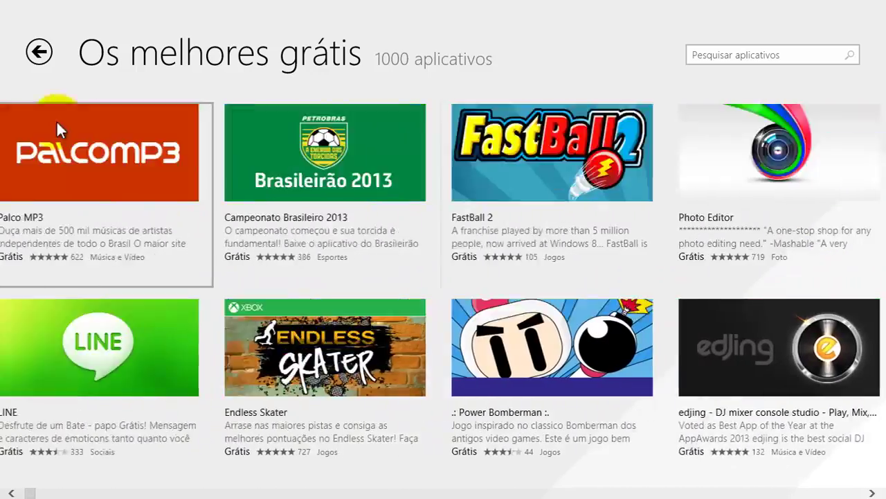
left_click(42, 59)
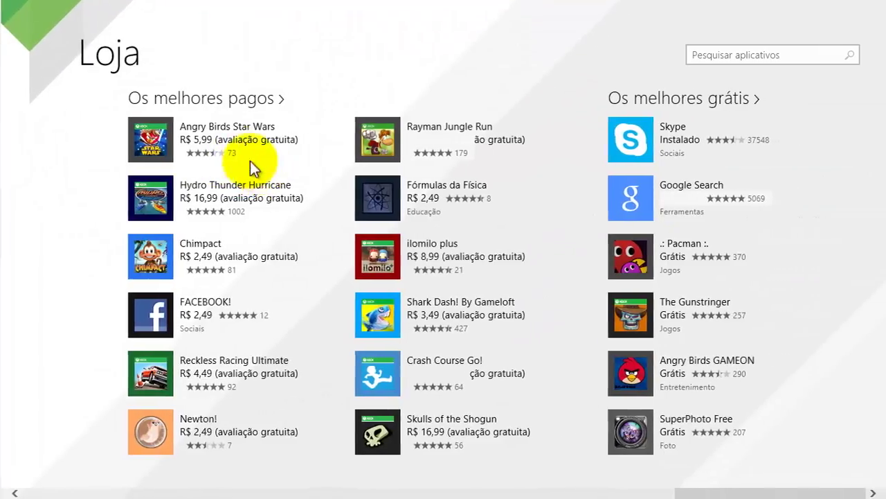
scroll(271, 149, "left", 20)
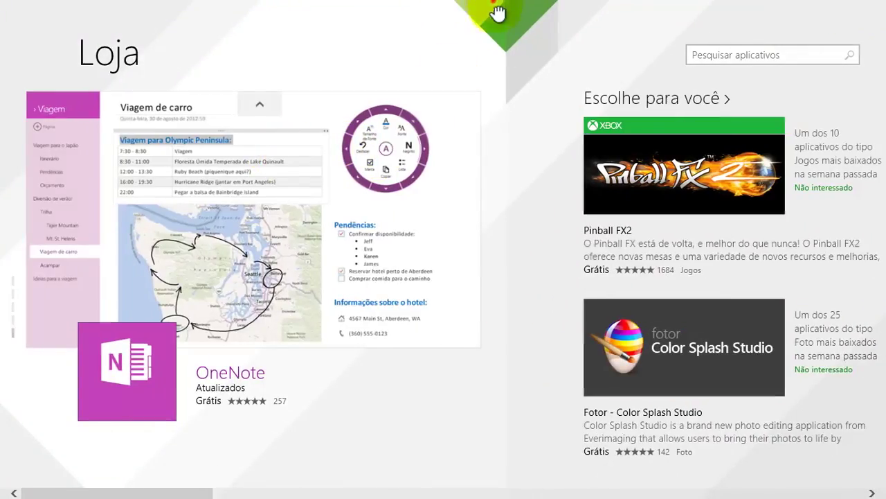
Close Loja and go from the Aplicativos view through the Start screen to the desktop
left_click_drag(497, 12, 481, 485)
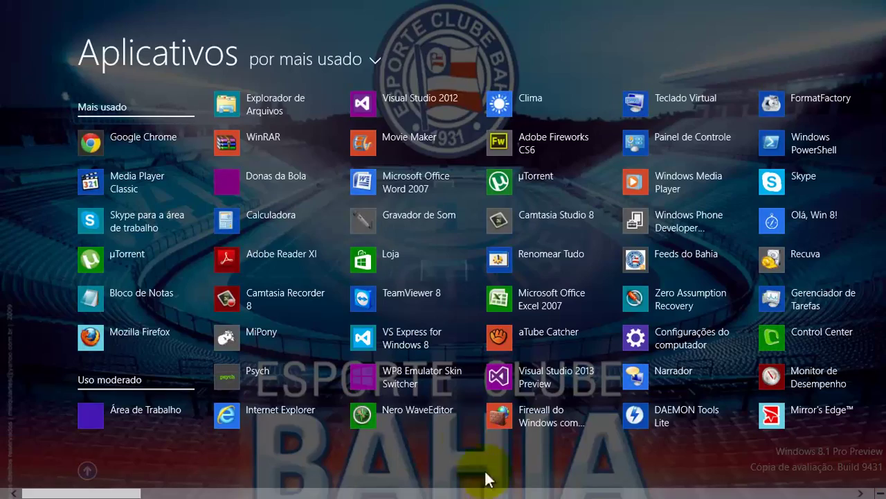
left_click(86, 468)
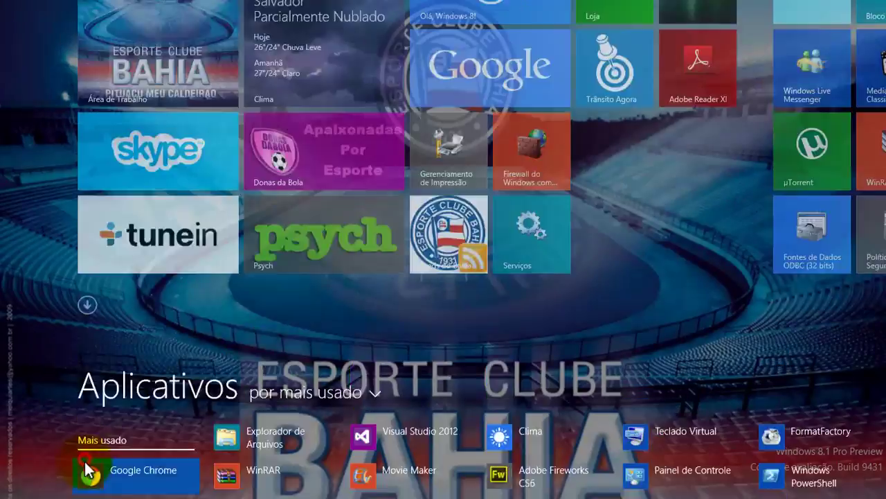
left_click(192, 198)
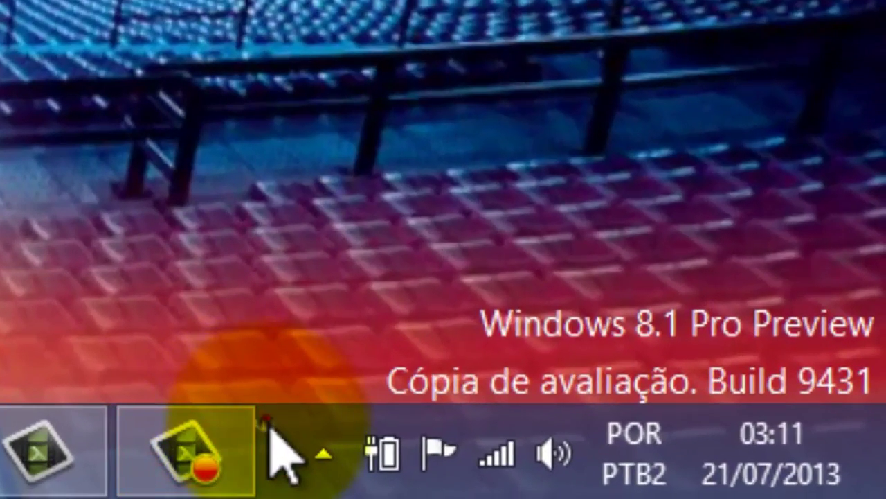
Open the taskbar and navigation properties, move the dialog toward the middle of the desktop, and show the Navegação settings
right_click(284, 451)
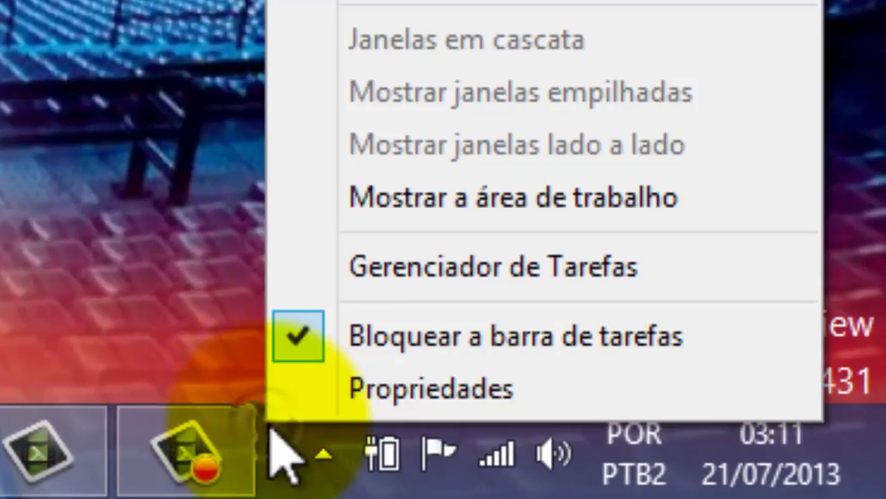
left_click(326, 395)
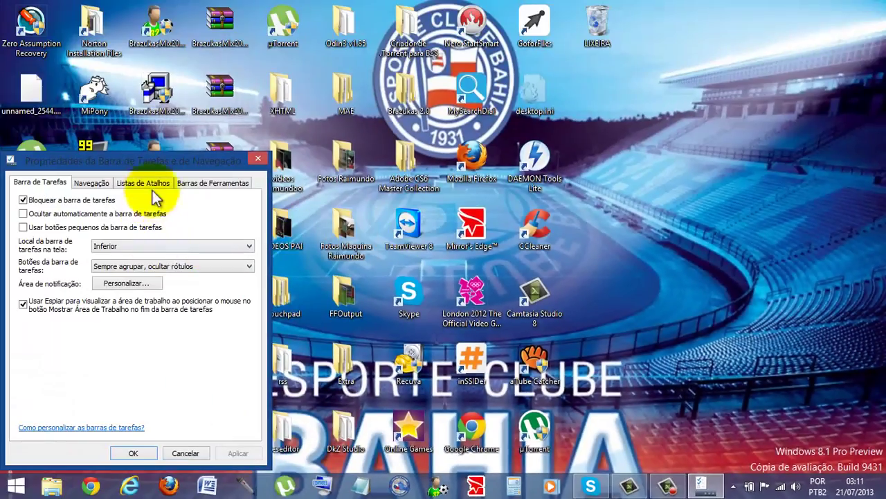
left_click_drag(156, 171, 350, 77)
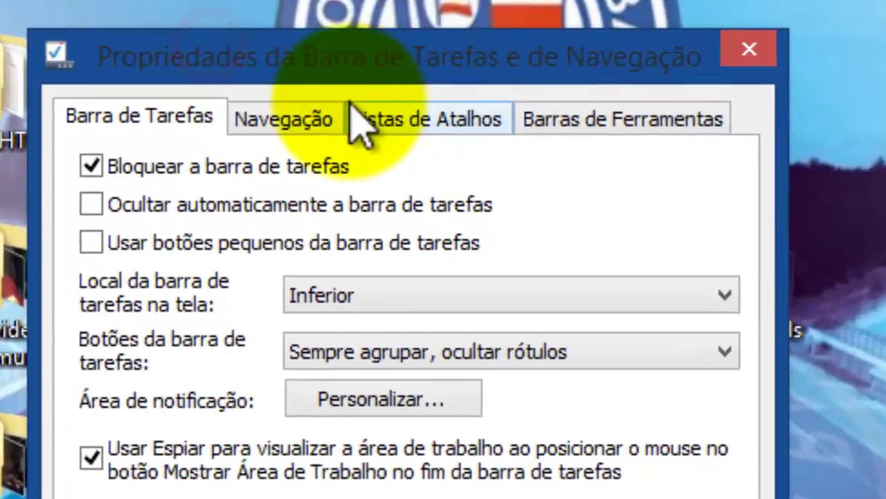
left_click(302, 86)
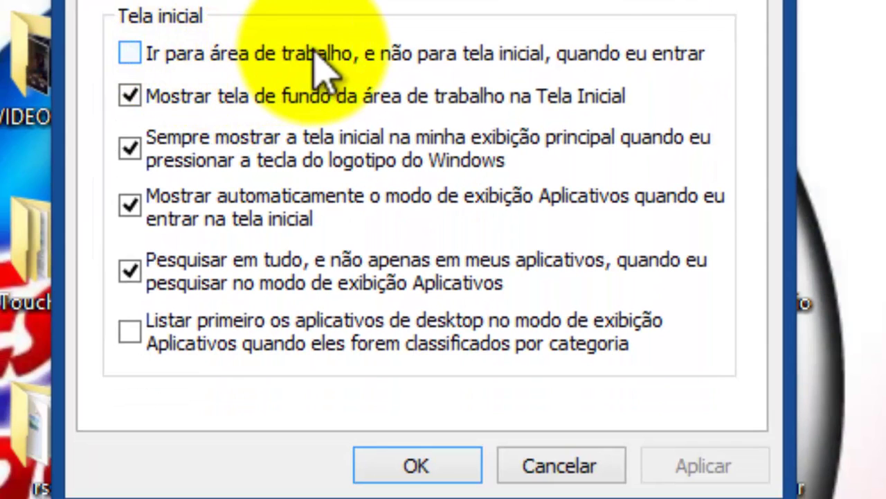
Enable going to the desktop instead of the Start screen at sign-in, apply the setting and close the properties
left_click(418, 43)
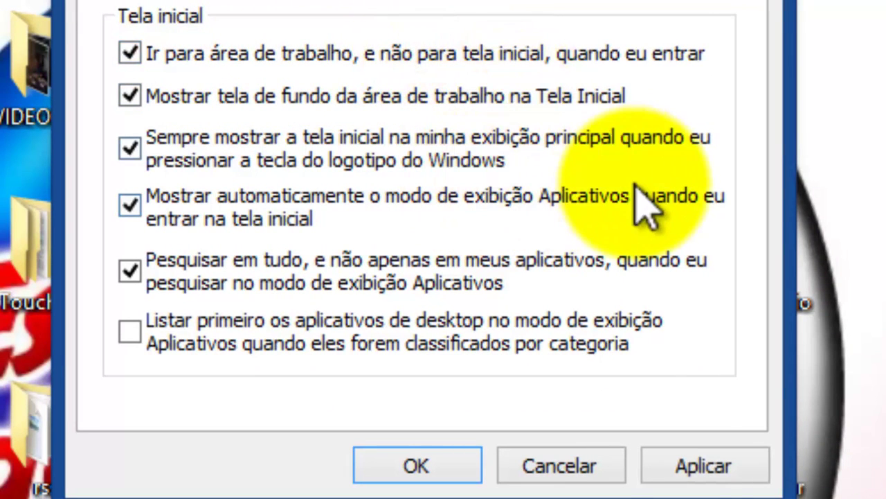
left_click(673, 465)
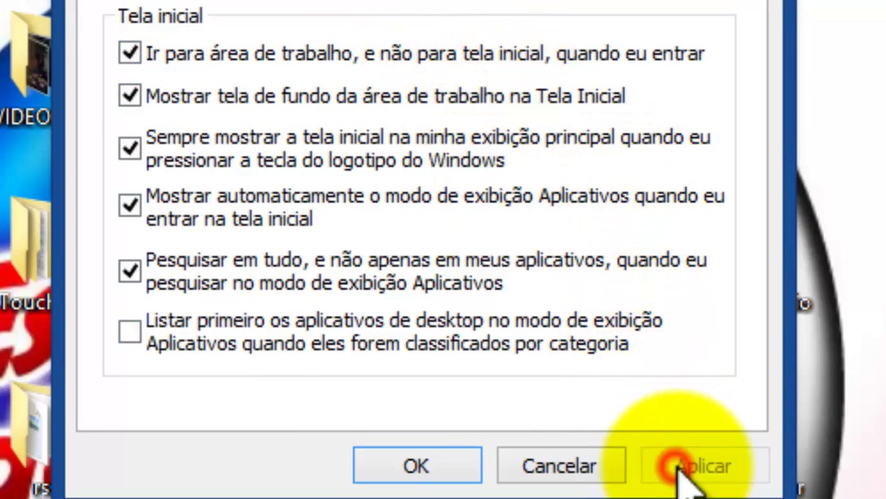
left_click(371, 457)
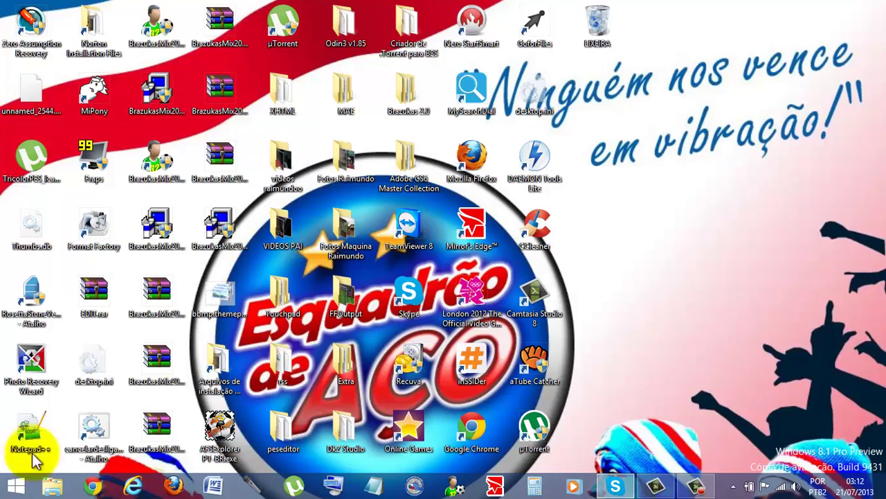
Open the Aplicativos view from the desktop, switch to the Start screen tiles, and return to the desktop
left_click(11, 488)
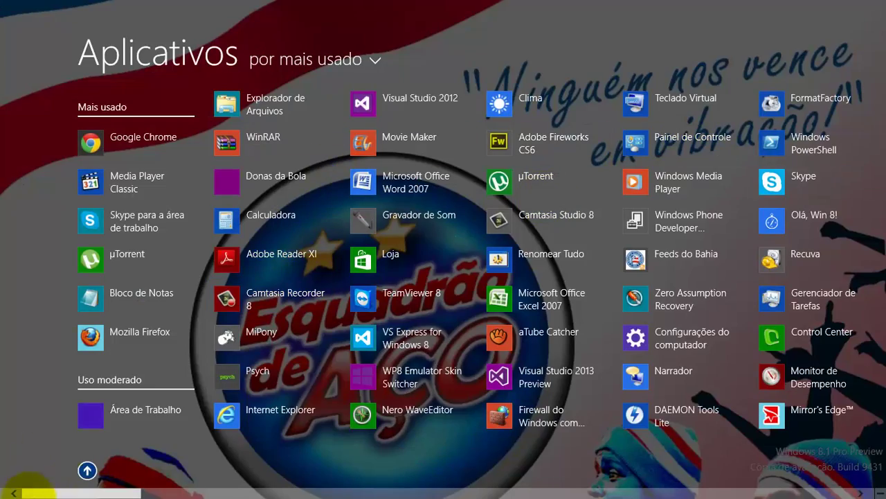
left_click(87, 470)
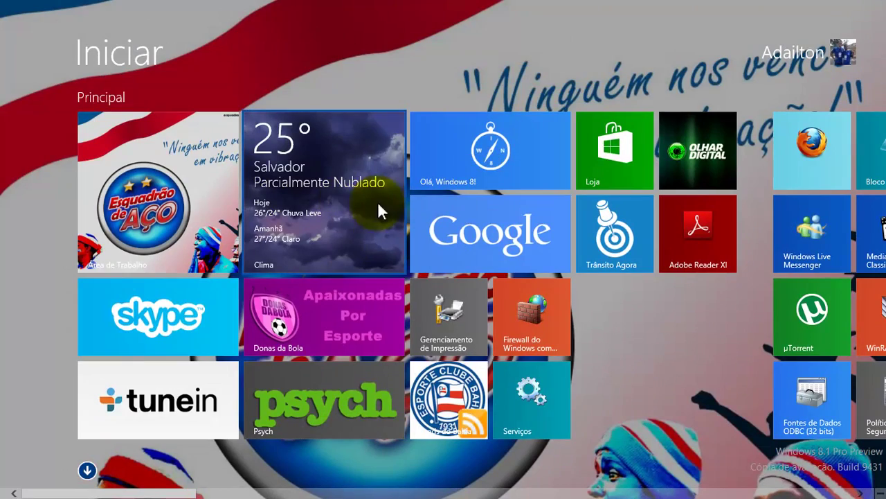
left_click(206, 206)
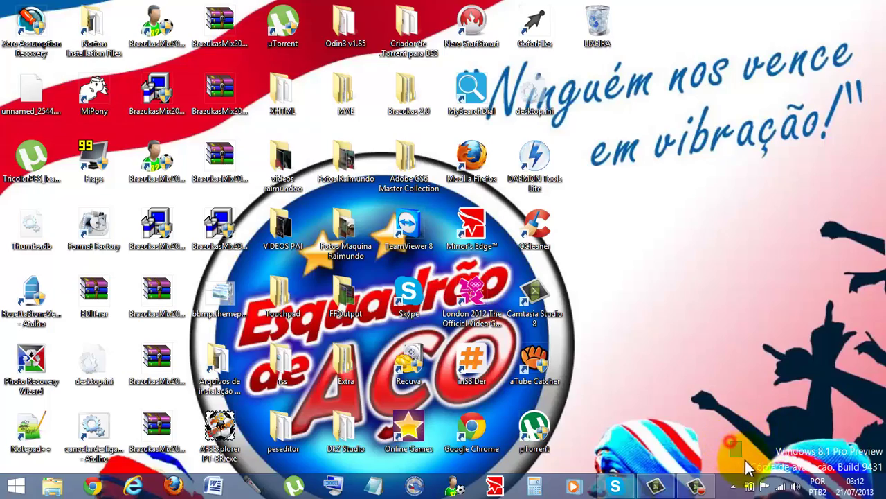
Advance the desktop background to the next image five times in a row
right_click(680, 330)
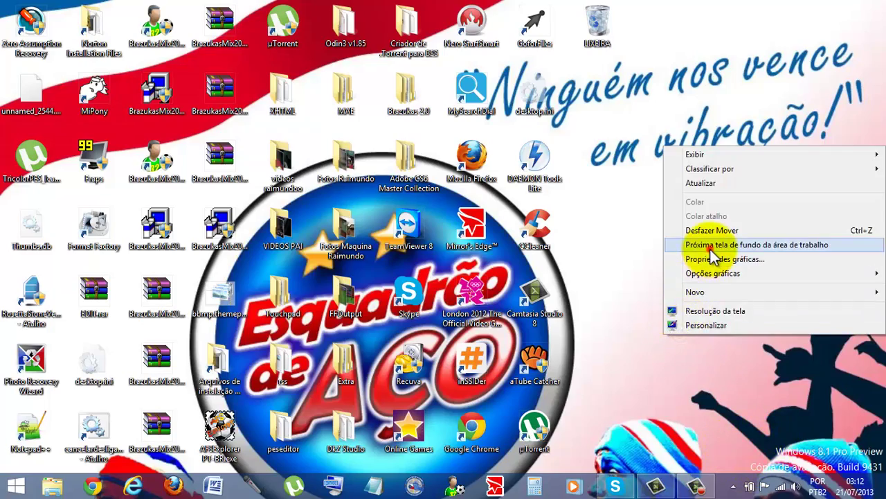
left_click(707, 253)
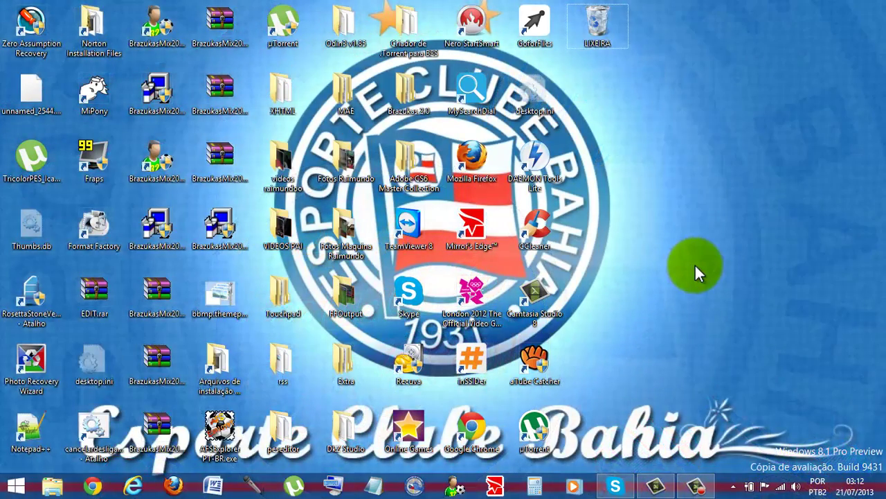
right_click(694, 263)
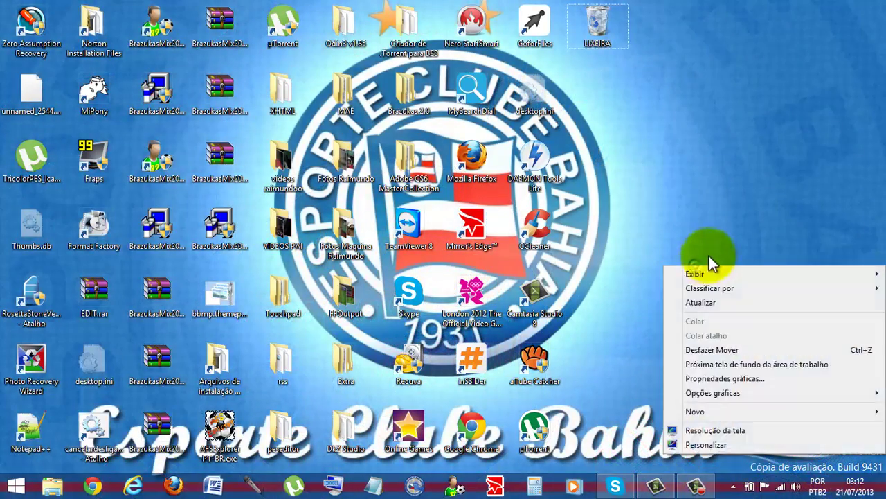
left_click(717, 363)
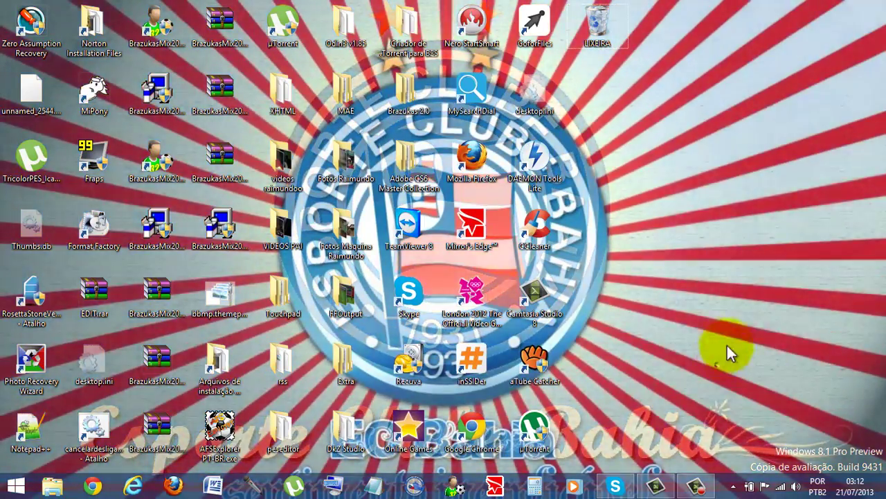
right_click(723, 361)
left_click(761, 277)
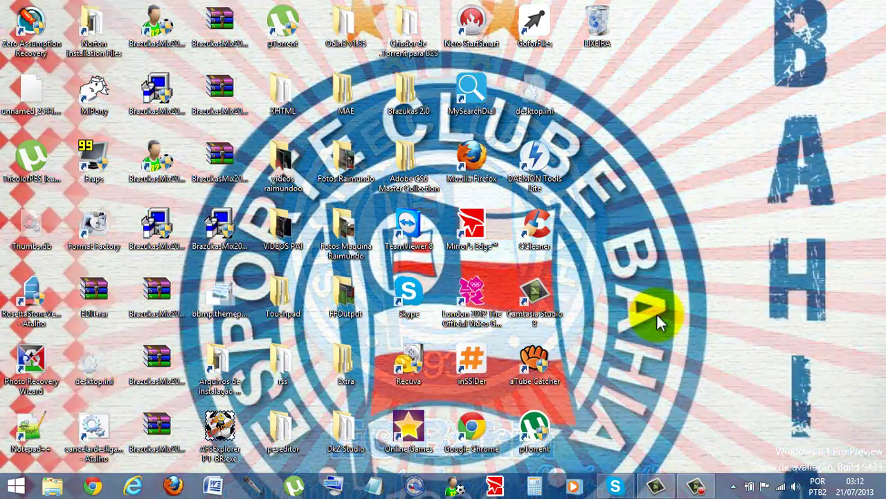
right_click(655, 316)
left_click(686, 231)
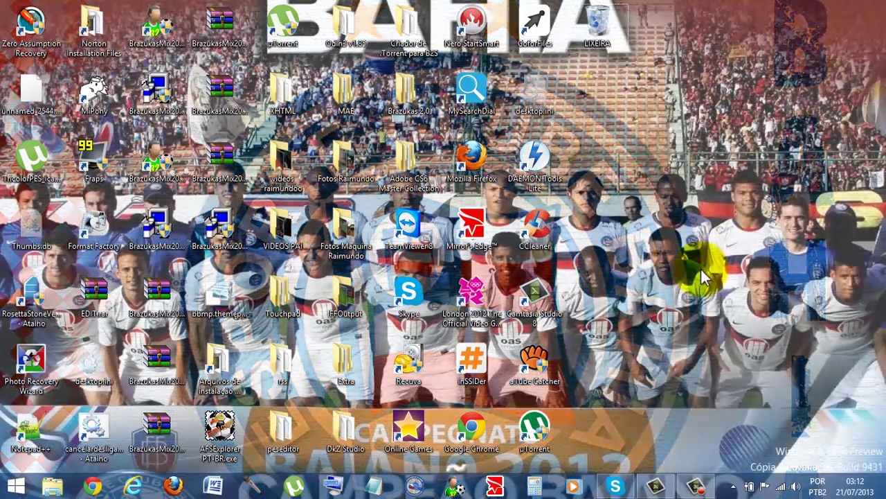
right_click(692, 284)
left_click(720, 380)
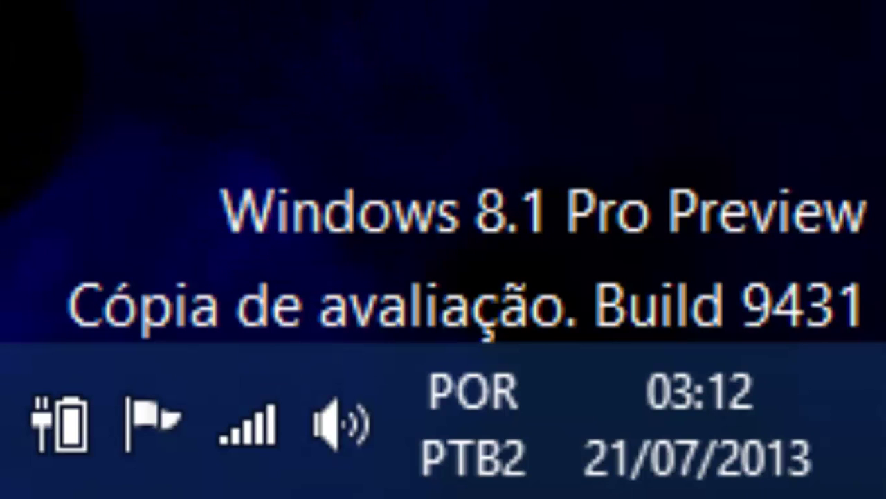
Examine the Windows 8.1 Pro Preview watermark on the desktop and the computer's details in the system information window
left_click_drag(1, 76, 881, 331)
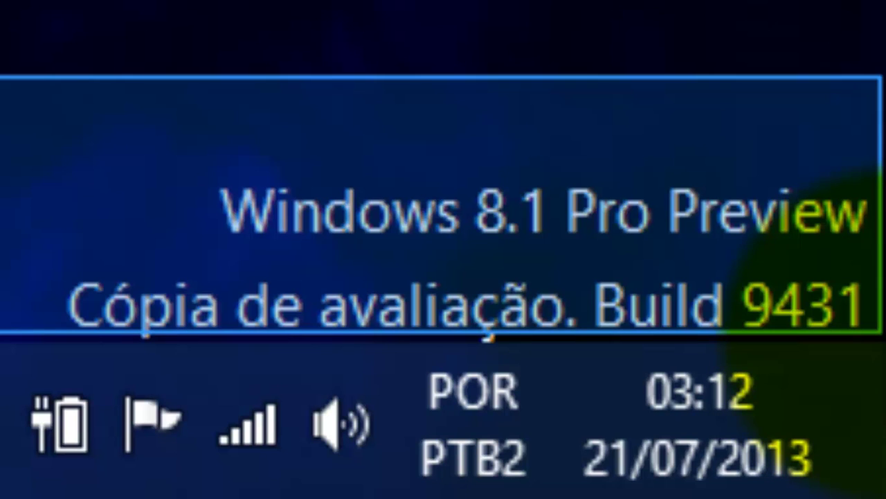
left_click_drag(881, 331, 881, 331)
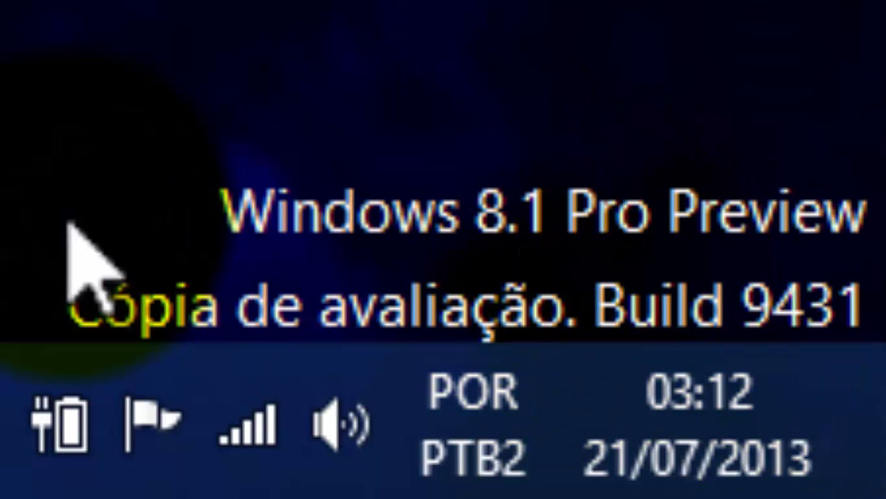
left_click_drag(2, 159, 881, 337)
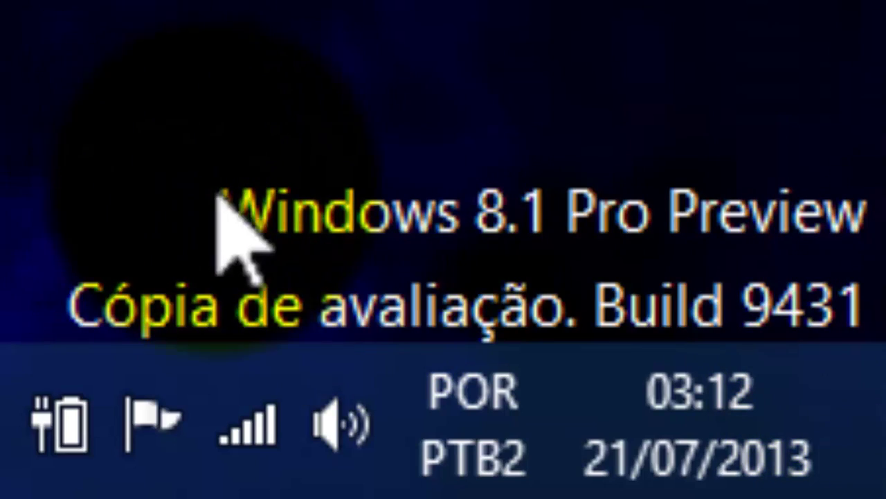
left_click(149, 208)
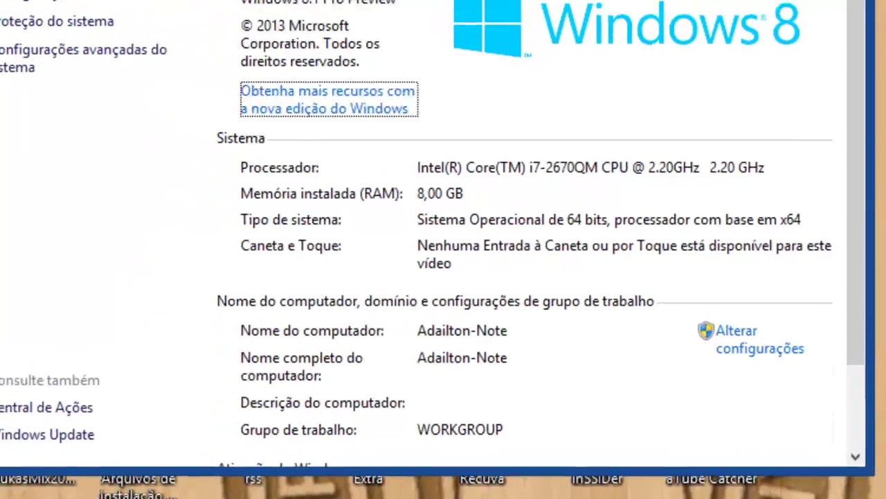
scroll(658, 207, "down", 2)
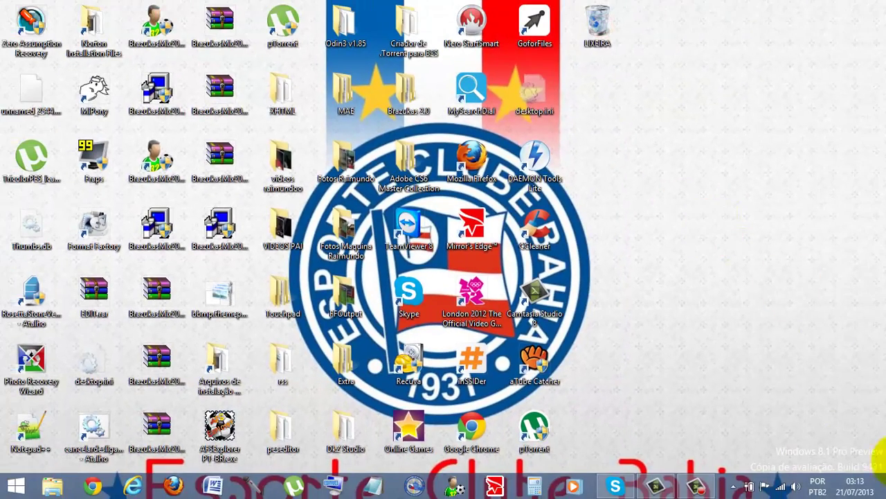
Switch the desktop to the next background image four times
right_click(616, 279)
left_click(661, 370)
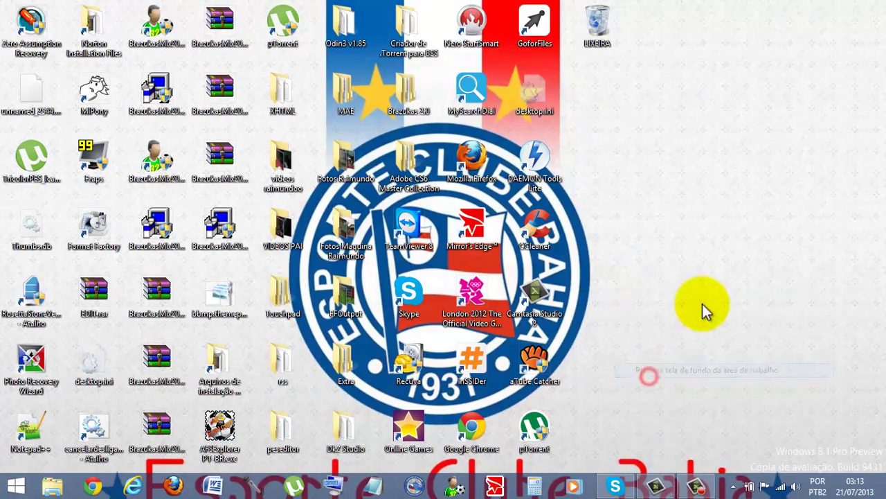
right_click(661, 114)
left_click(695, 215)
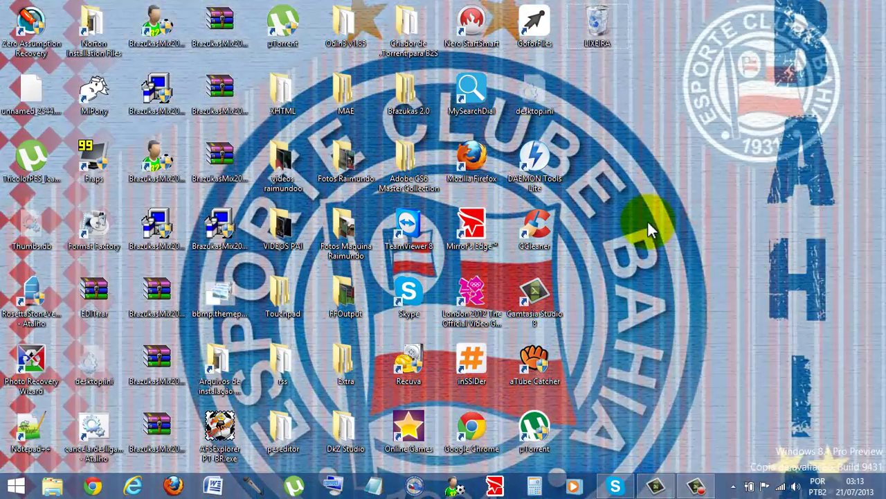
right_click(649, 224)
left_click(683, 321)
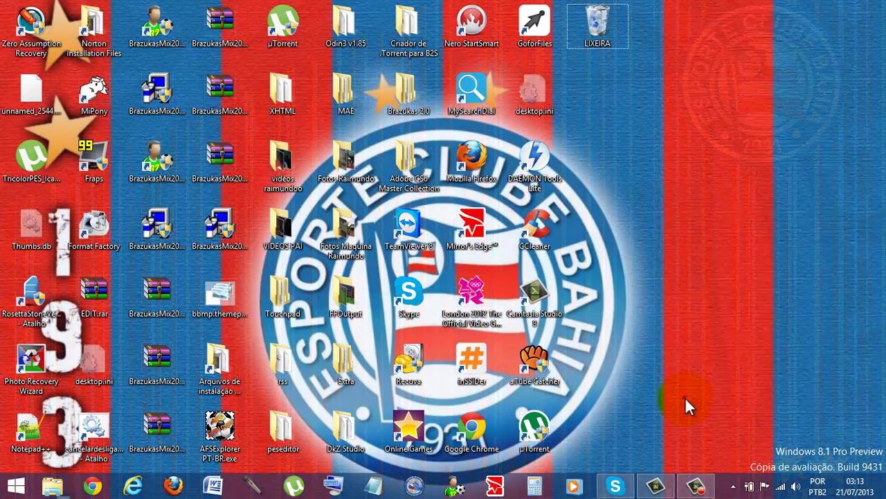
right_click(685, 396)
left_click(671, 309)
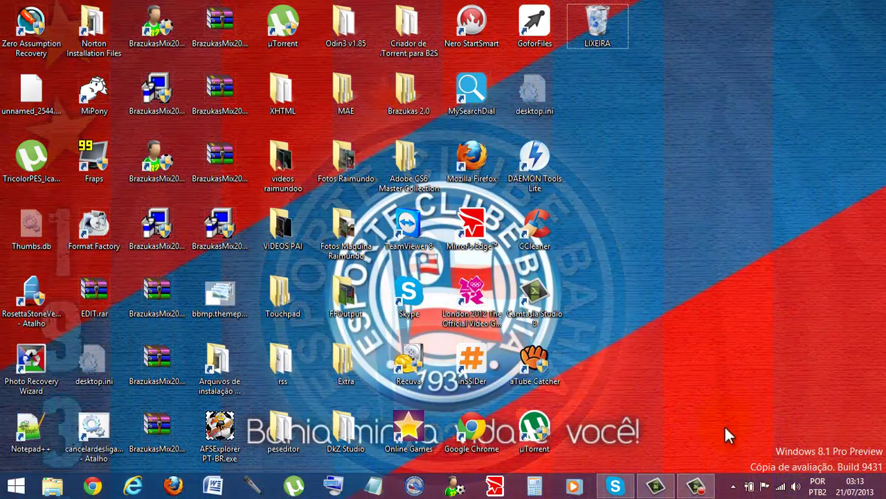
Outline the Windows edition and build watermark above the clock repeatedly with selection rectangles
left_click_drag(726, 429, 798, 488)
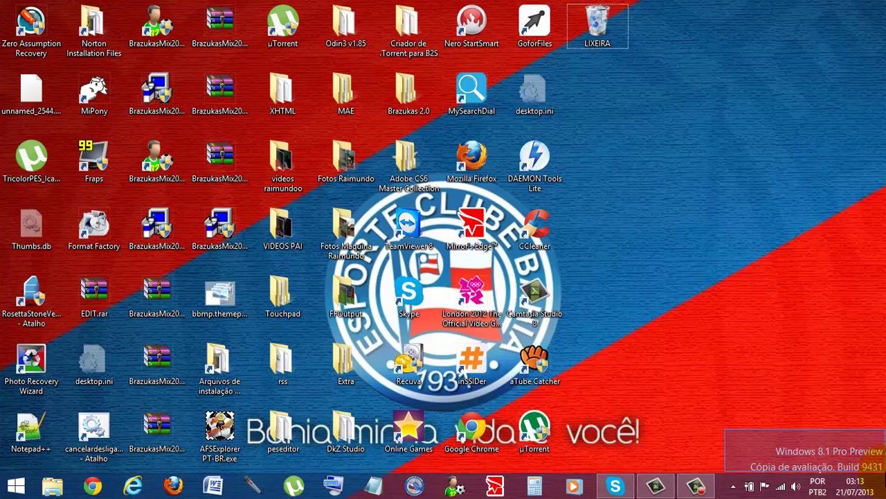
left_click_drag(885, 471, 880, 475)
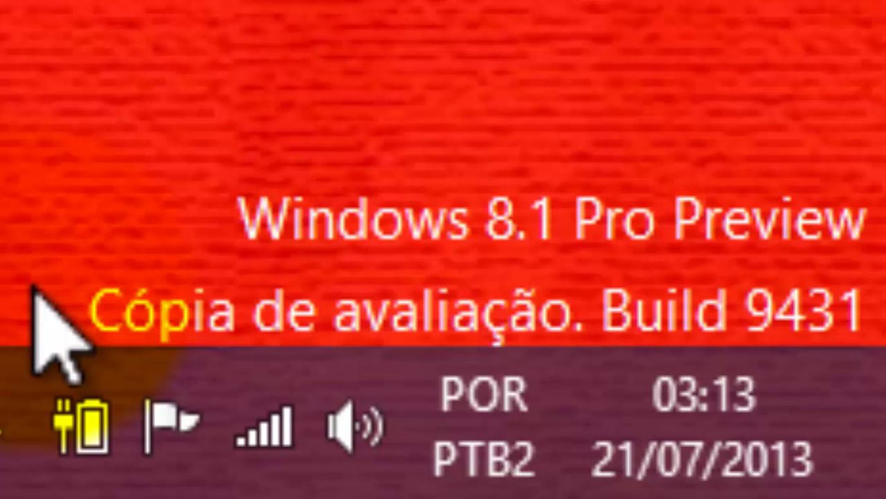
left_click_drag(25, 114, 881, 326)
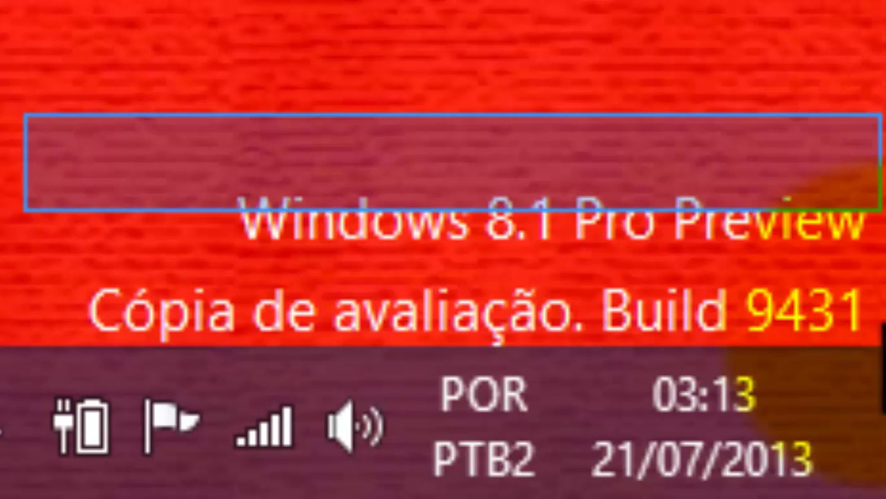
left_click_drag(880, 209, 882, 325)
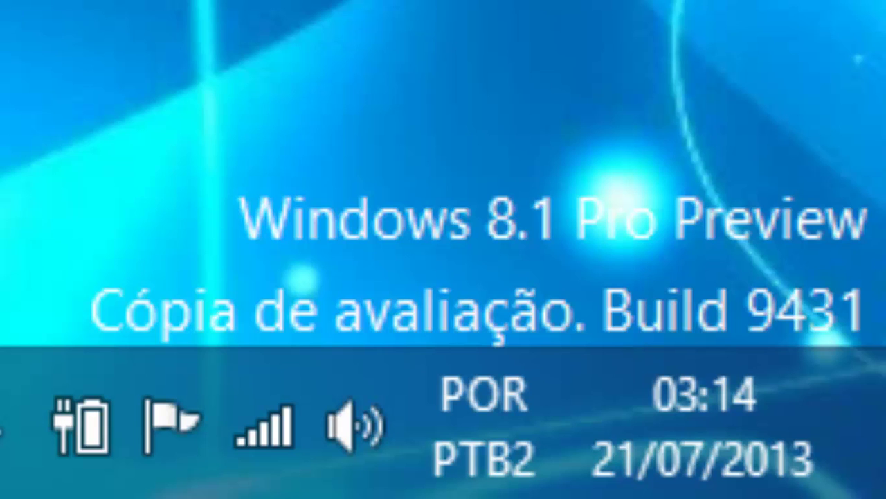
left_click_drag(4, 87, 883, 297)
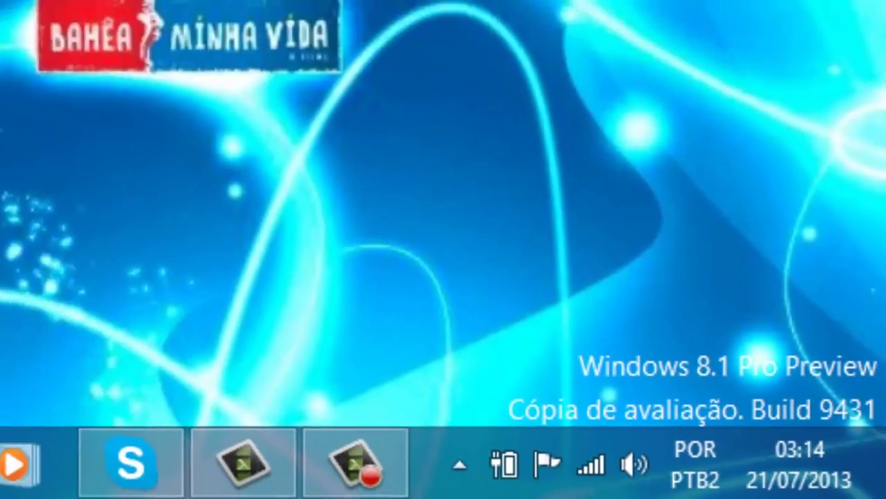
left_click_drag(883, 297, 704, 186)
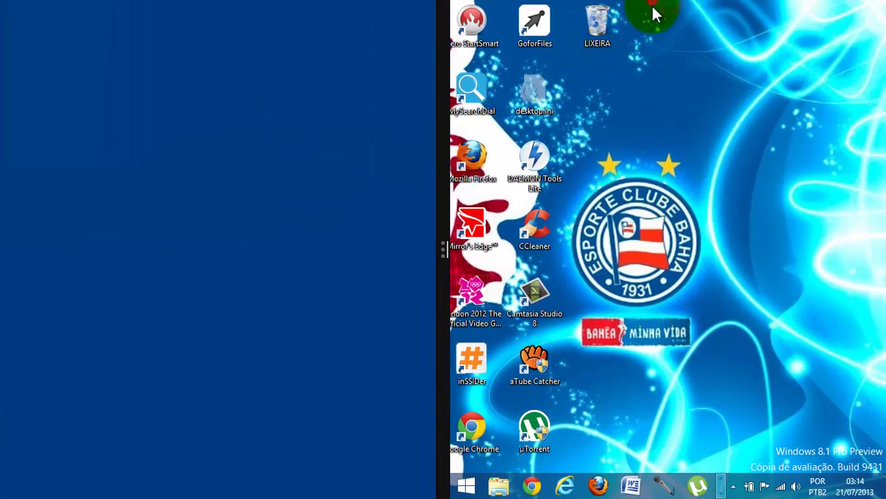
Move the divider between the snapped app and the desktop to bring the desktop back to full screen, and outline the build watermark
left_click_drag(442, 241, 329, 239)
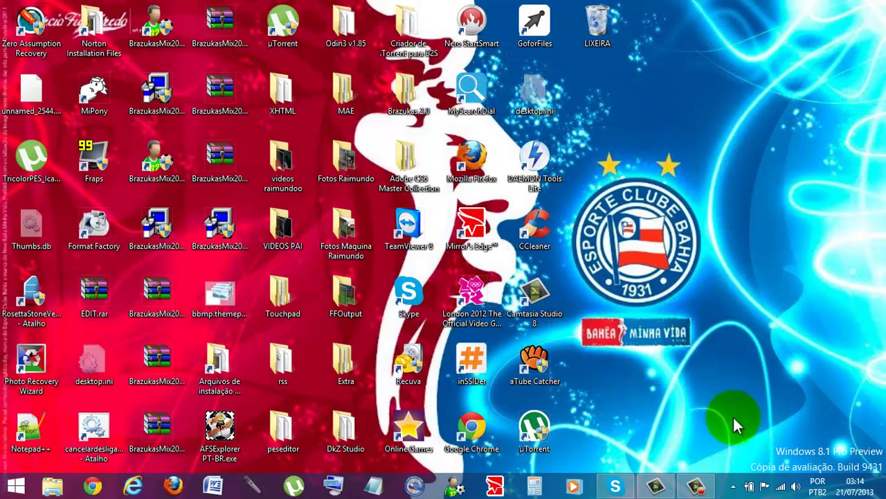
left_click_drag(739, 424, 836, 471)
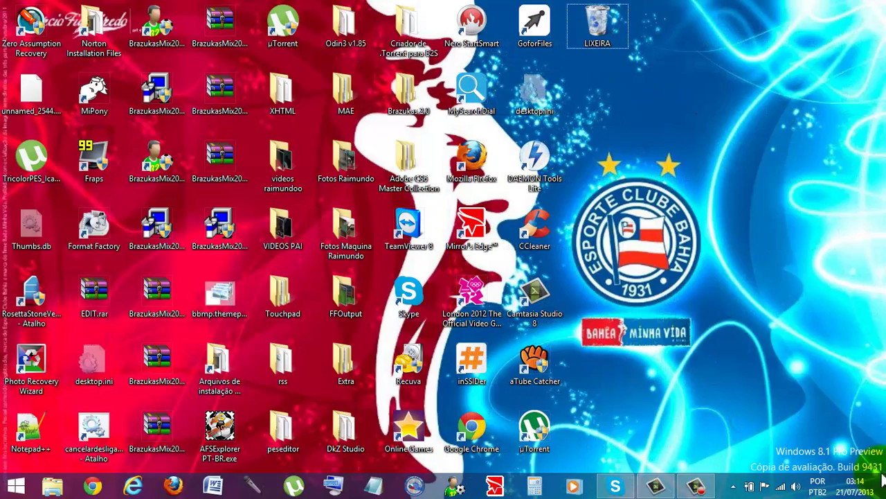
Change the desktop background to the next image four more times and outline the area beside the build watermark
right_click(732, 420)
left_click(732, 333)
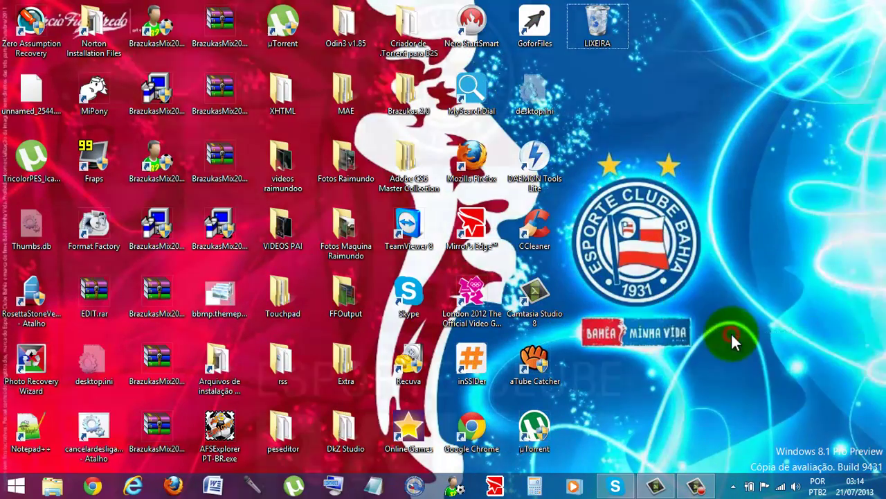
right_click(731, 332)
left_click(741, 244)
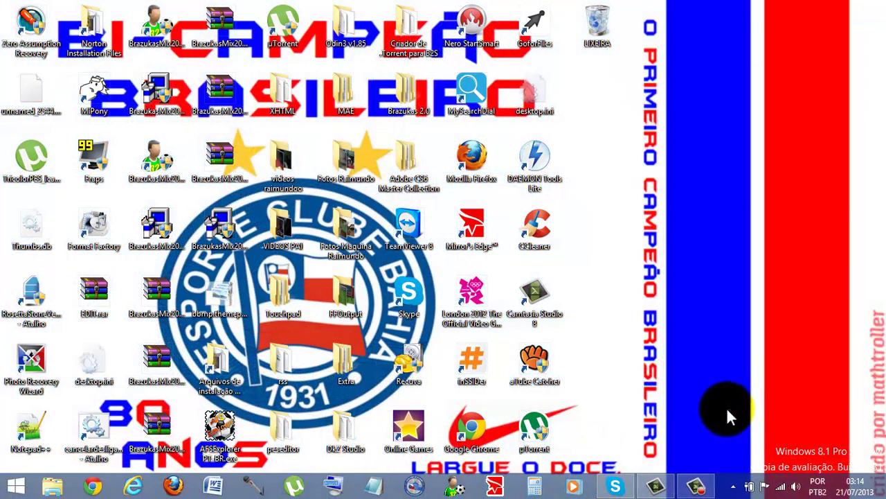
right_click(727, 415)
left_click(764, 323)
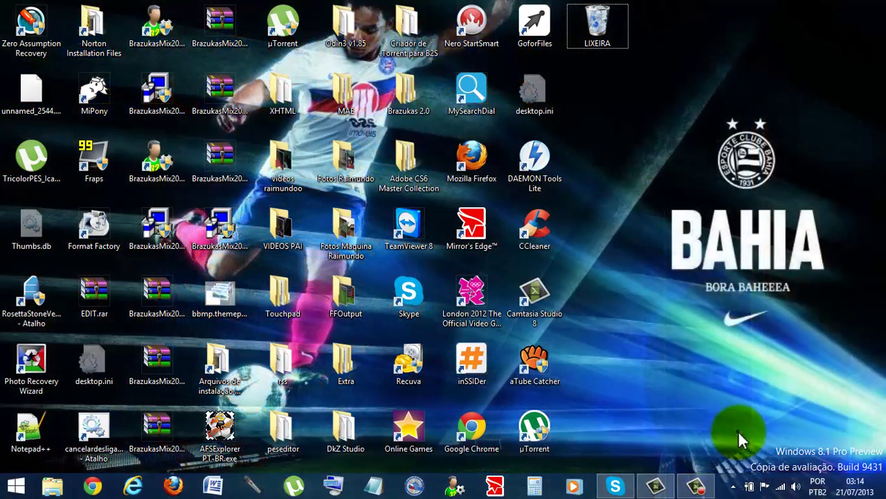
right_click(738, 430)
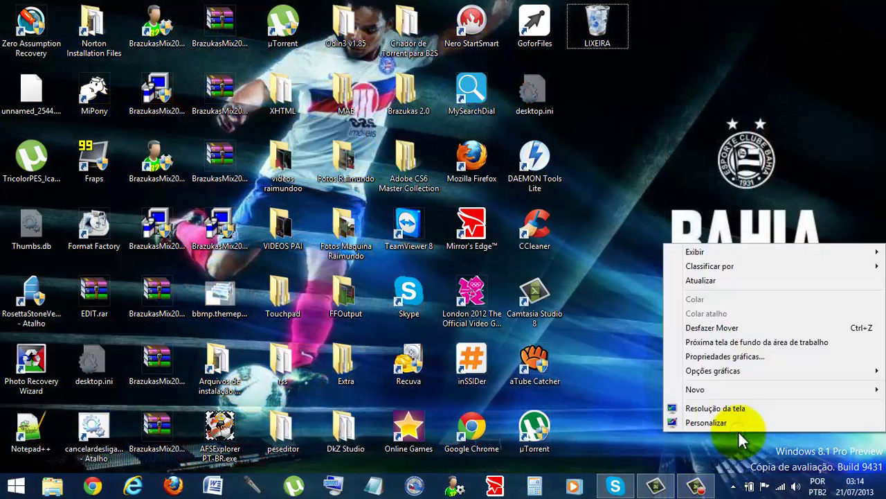
left_click(696, 342)
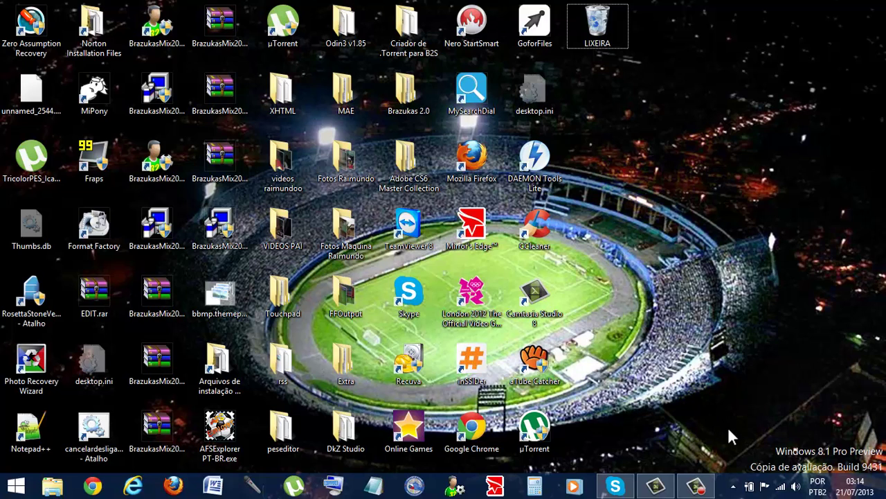
left_click_drag(728, 426, 759, 445)
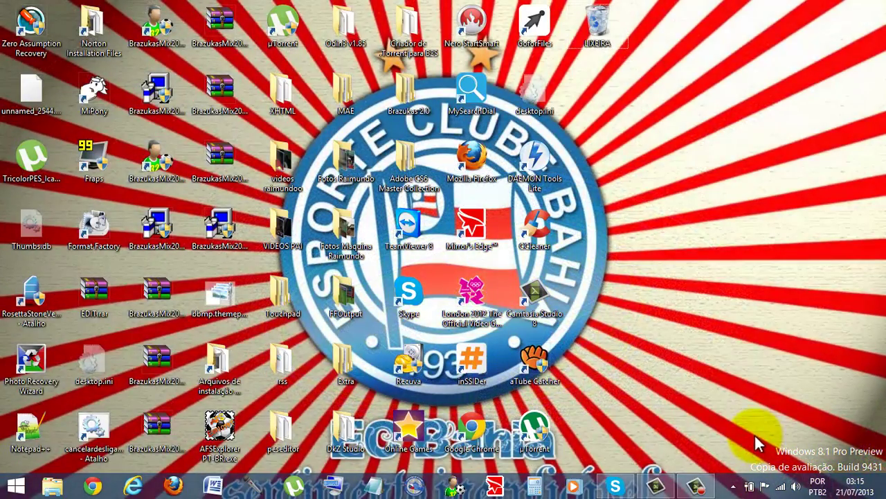
Advance the desktop background by three more images, outline the Windows edition watermark over the last one, and clear the selection
right_click(760, 443)
left_click(765, 344)
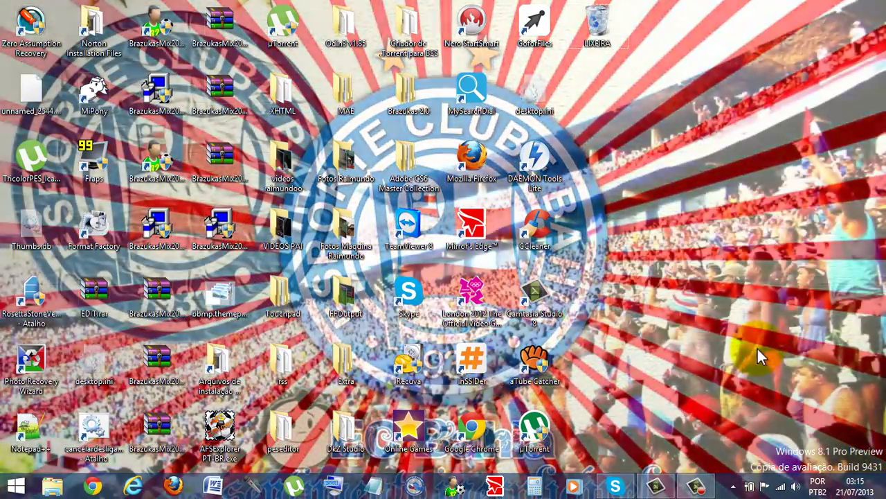
right_click(757, 346)
left_click(767, 258)
right_click(679, 294)
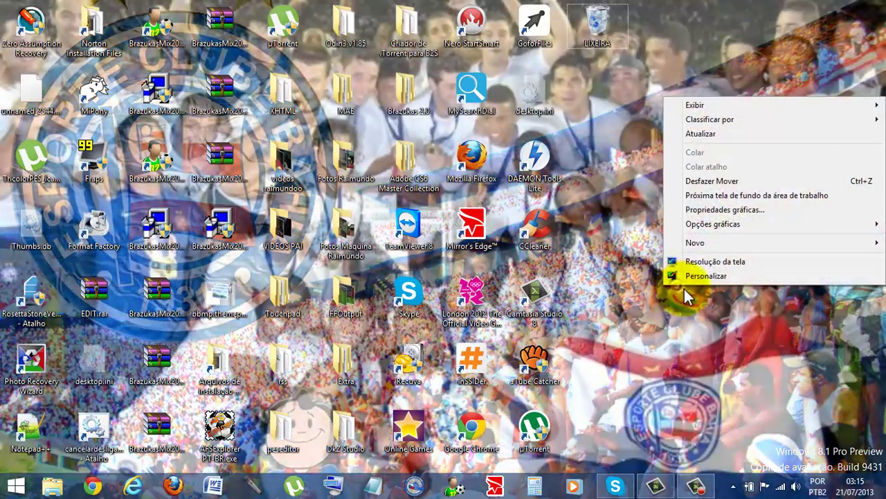
left_click(740, 200)
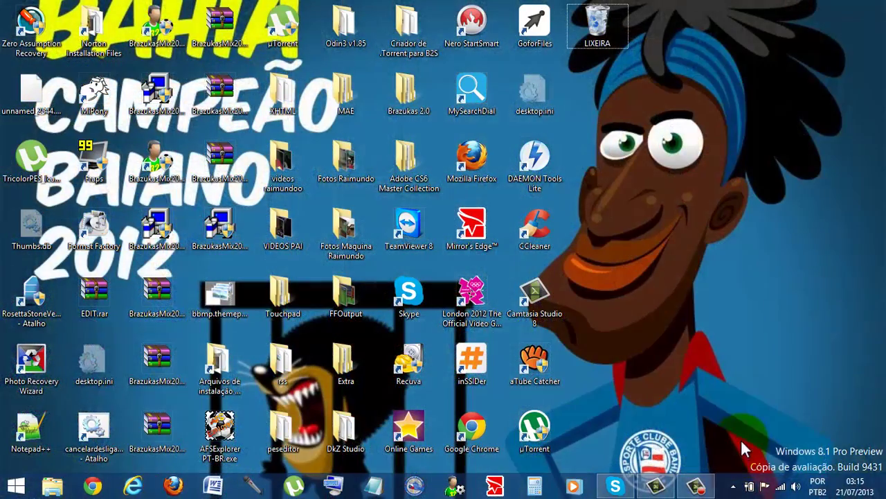
left_click_drag(741, 439, 885, 473)
left_click(759, 338)
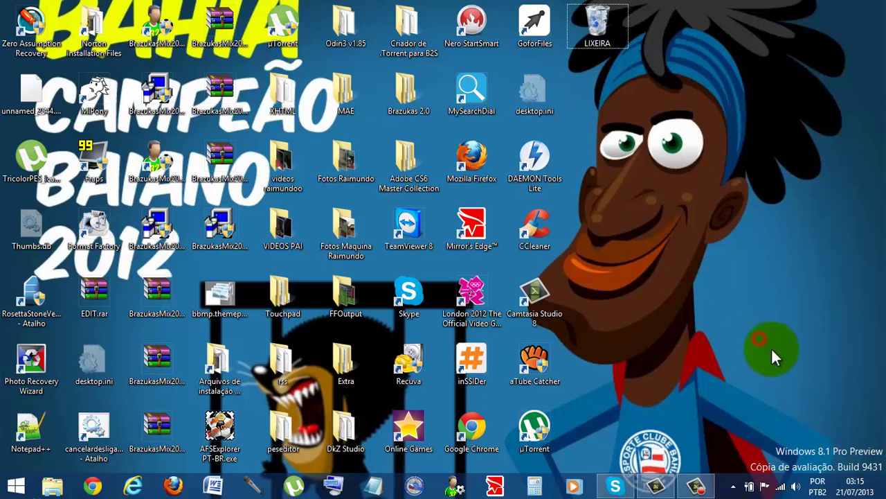